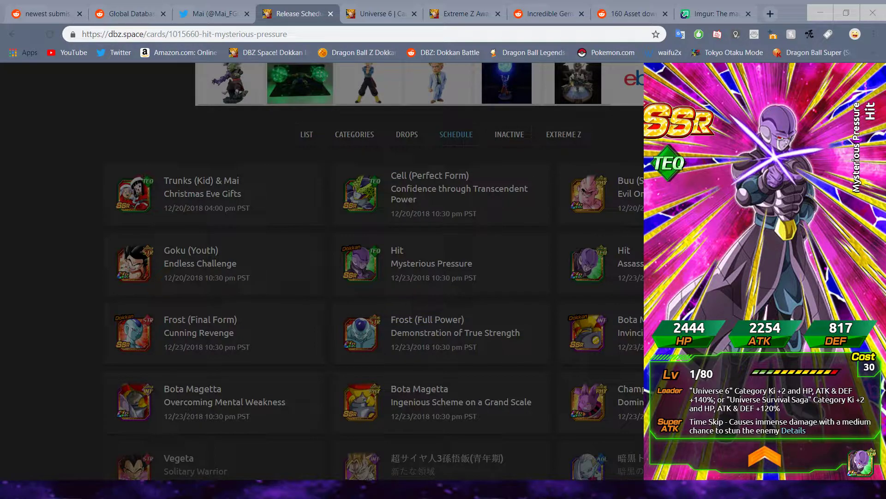
# Open Hit's 'Mysterious Pressure' card from the schedule and show its stat-free artwork
pyautogui.click(375, 267)
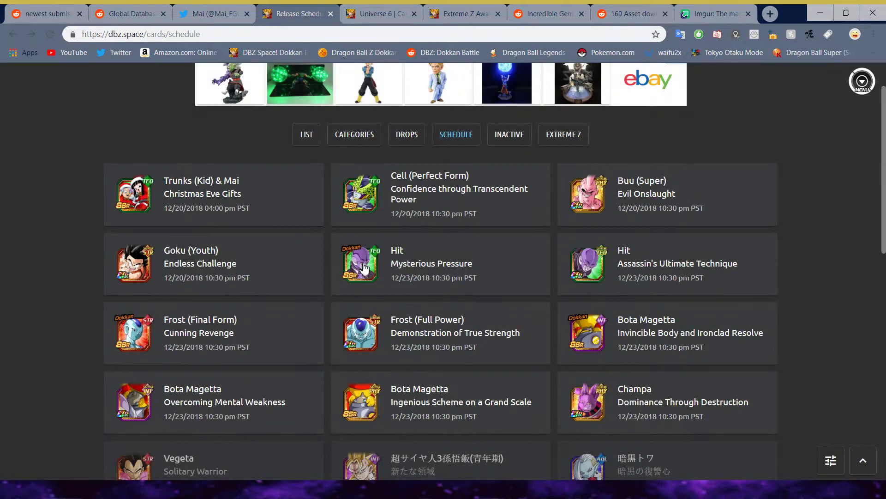
pyautogui.click(365, 267)
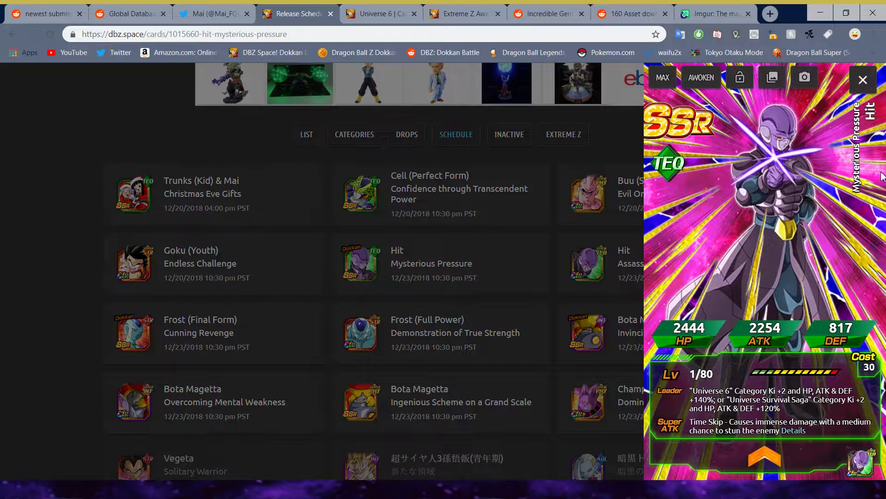
pyautogui.click(800, 81)
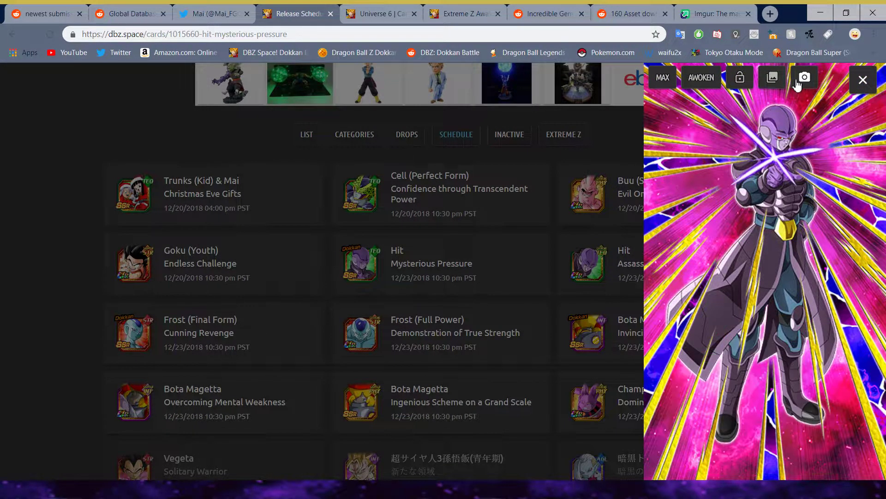
# Open Hit's 'Assassin's Ultimate Technique' card, view its art, then expand its leader, passive and link skills
pyautogui.click(570, 253)
pyautogui.click(605, 268)
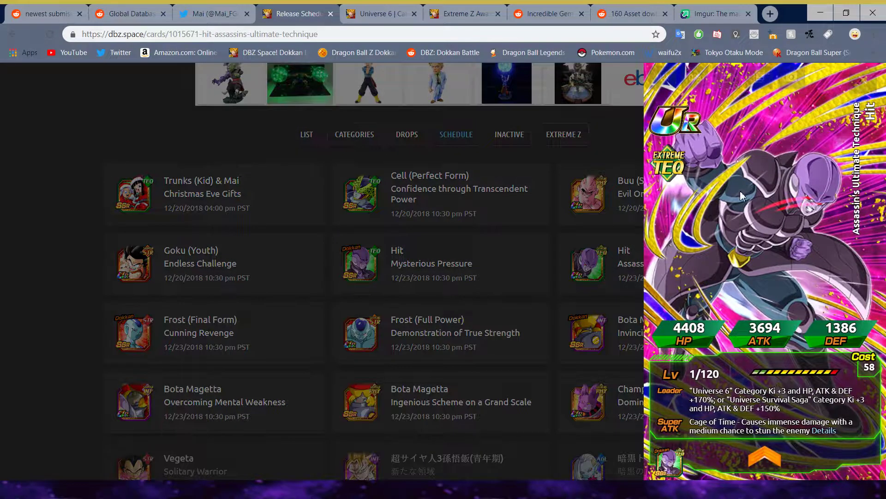
pyautogui.click(790, 83)
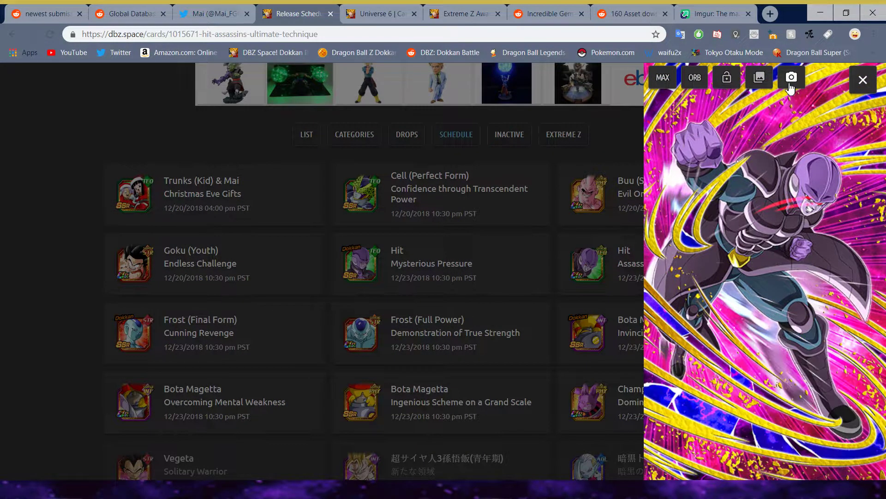
pyautogui.click(760, 459)
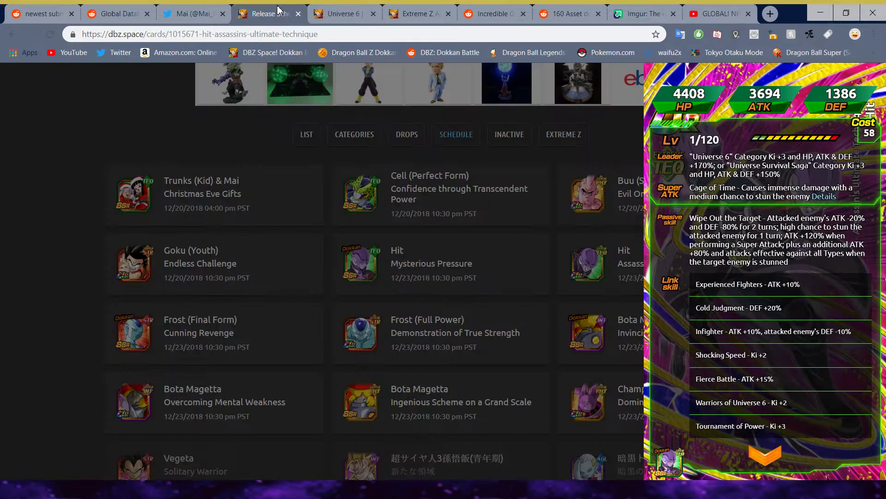
# Pause and mute the Hit super attacks preview, briefly rechecking the Hit card
pyautogui.click(753, 15)
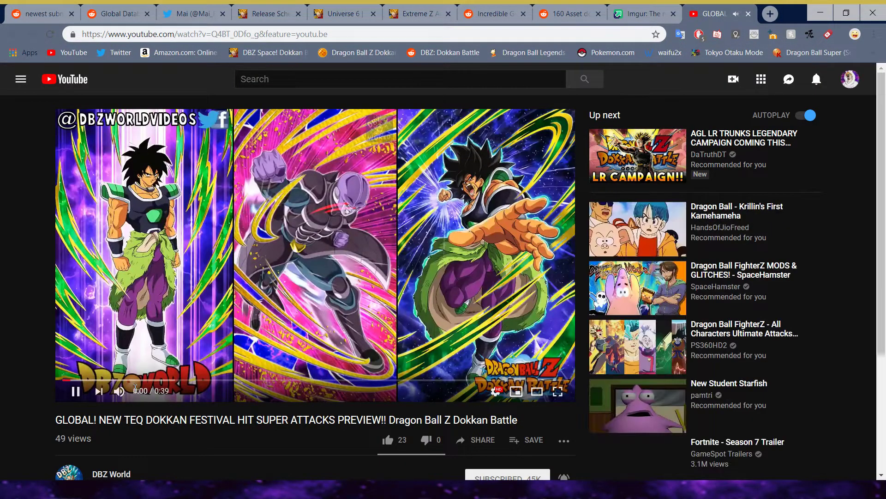
pyautogui.click(119, 390)
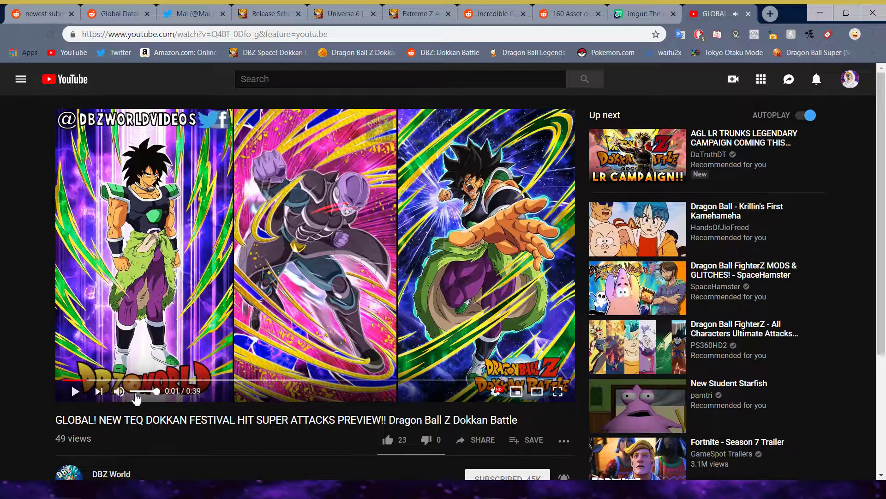
pyautogui.click(74, 393)
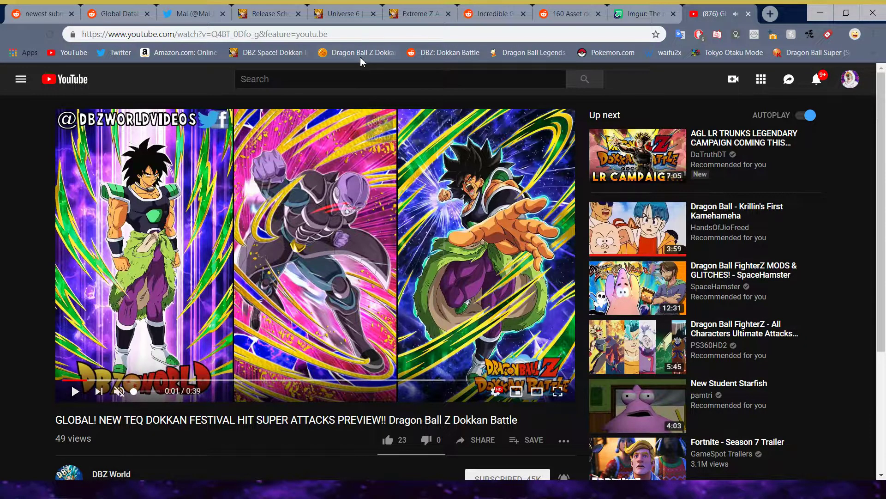
pyautogui.click(274, 9)
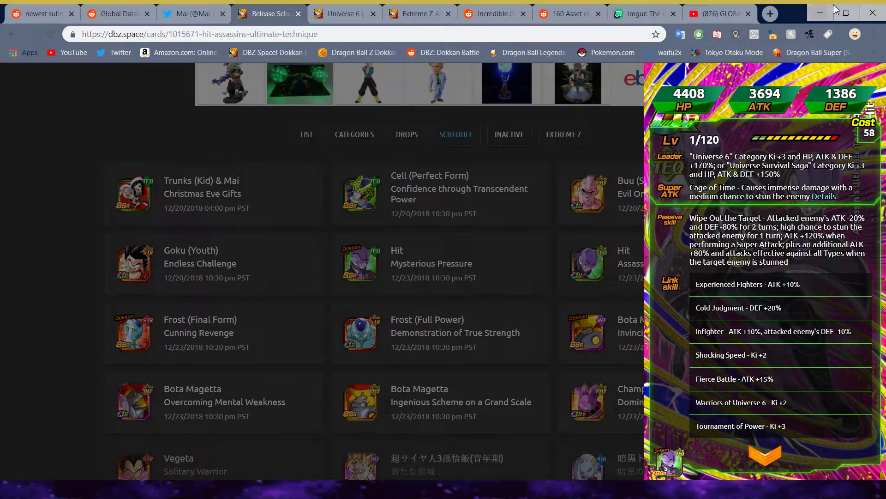
pyautogui.click(720, 13)
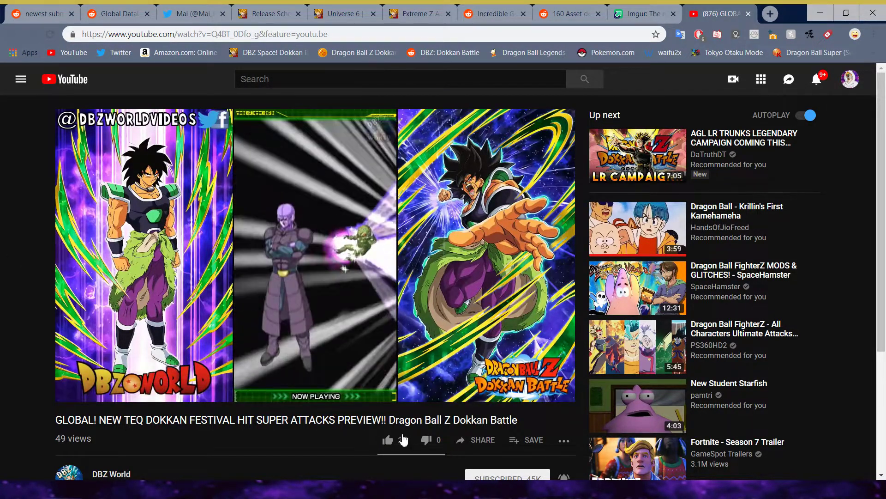
# Like the finished Hit preview, cancel autoplay, and return to the Hit card page
pyautogui.click(396, 444)
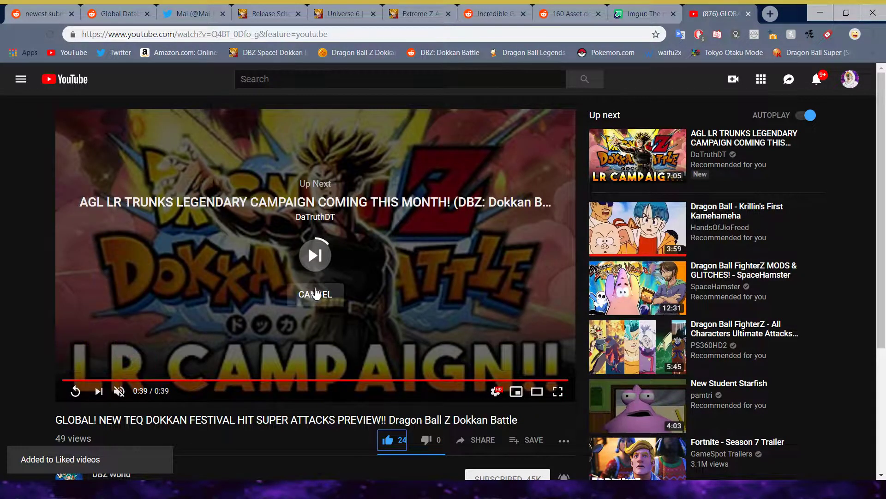
pyautogui.click(315, 295)
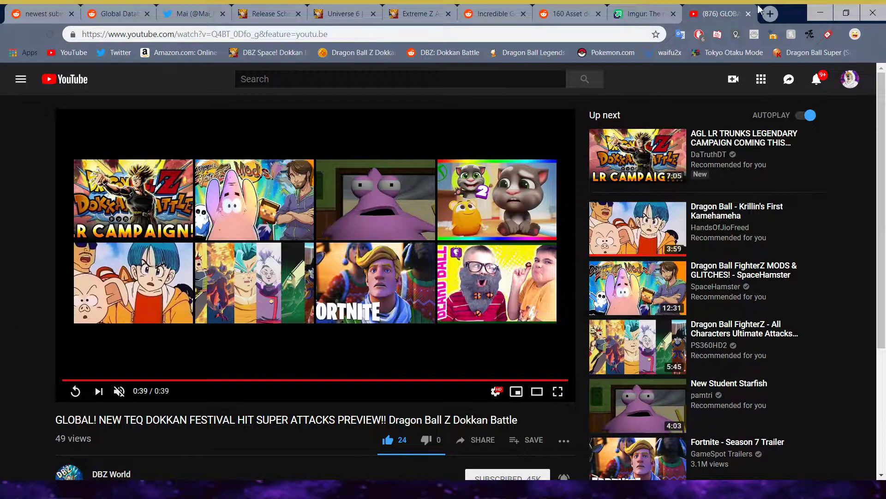
pyautogui.click(291, 13)
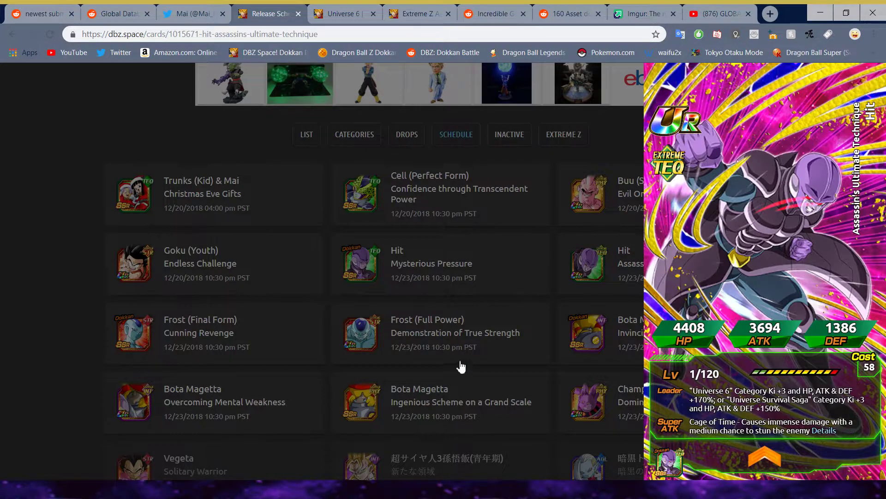
# Close the Hit card and briefly view the Frost (Final Form) card
pyautogui.click(460, 366)
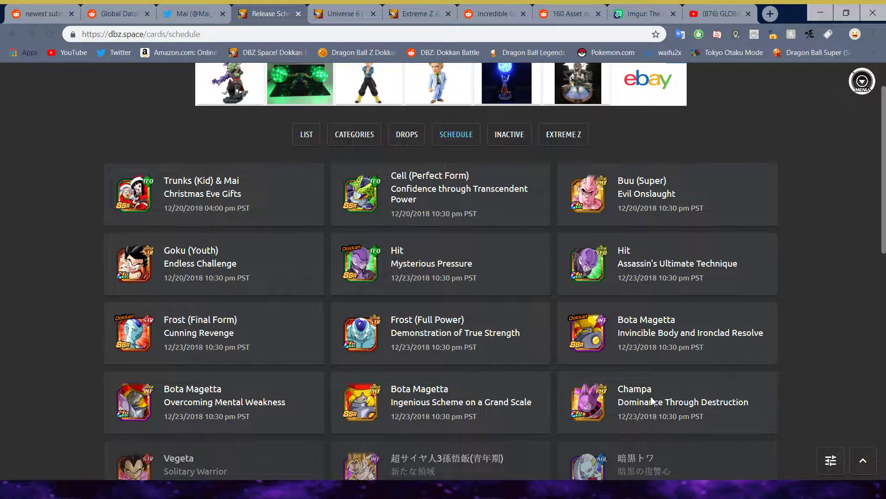
pyautogui.click(119, 339)
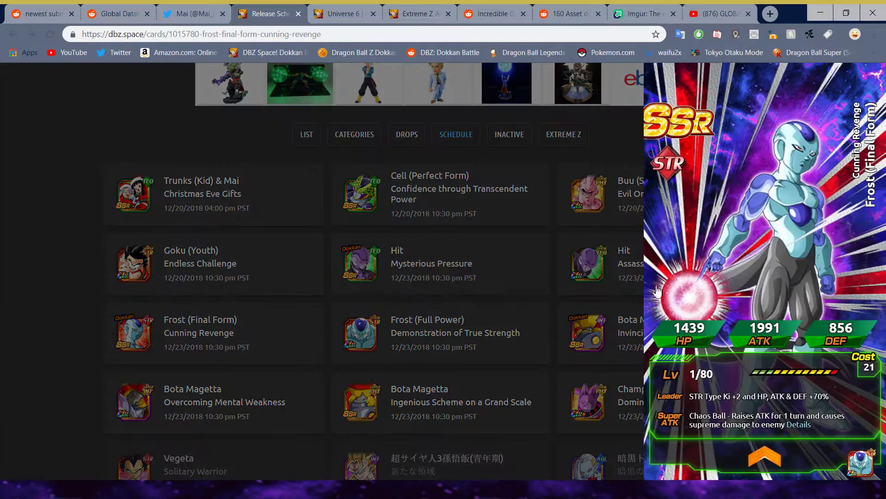
pyautogui.click(574, 234)
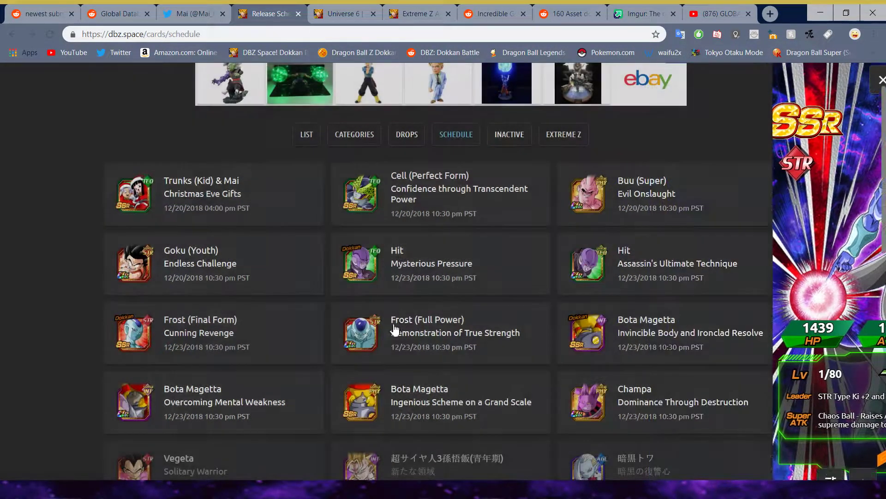
# Review Frost (Full Power)'s passive and link skills, then return to the YouTube preview
pyautogui.click(374, 338)
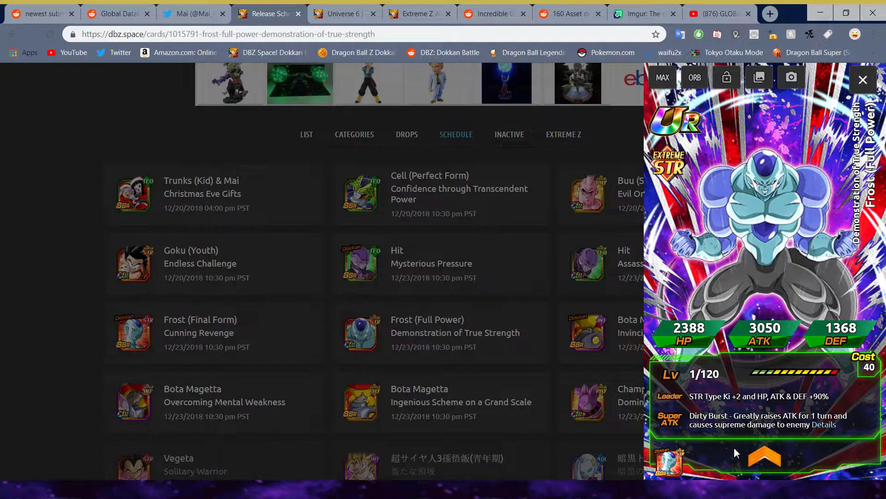
pyautogui.click(762, 463)
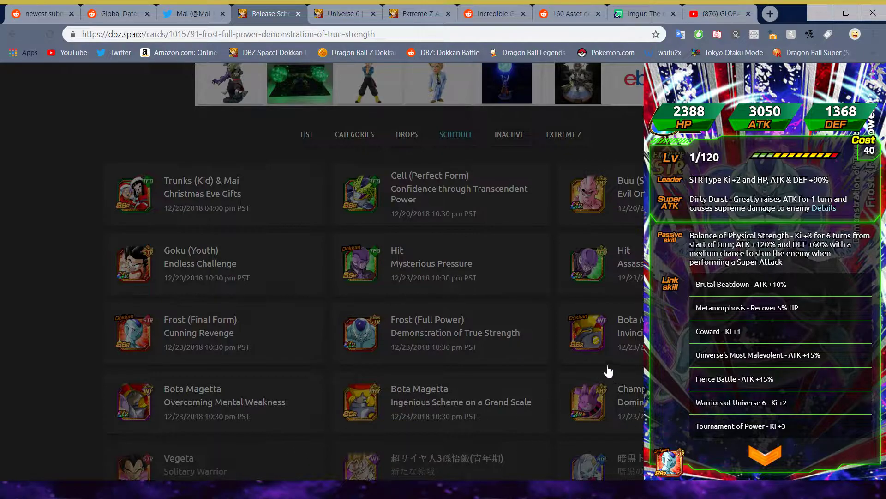
pyautogui.click(708, 6)
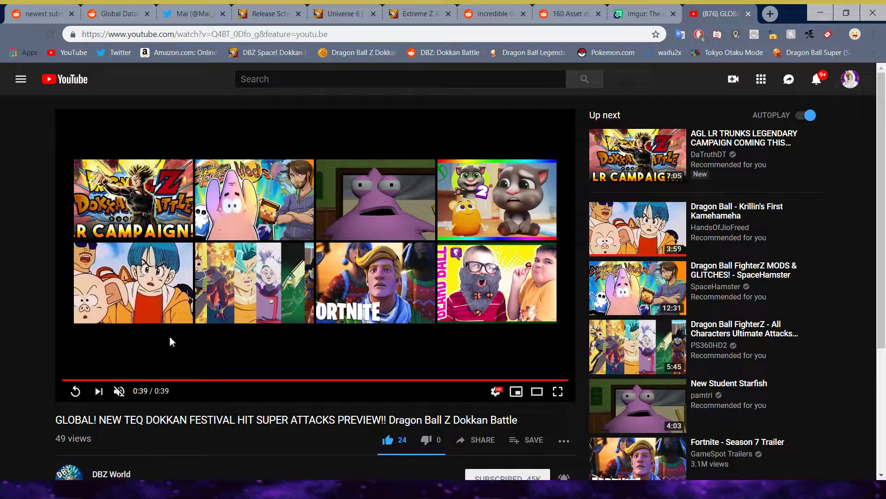
# Open the DBZ World channel in a new tab and list its uploaded videos
pyautogui.middleClick(159, 305)
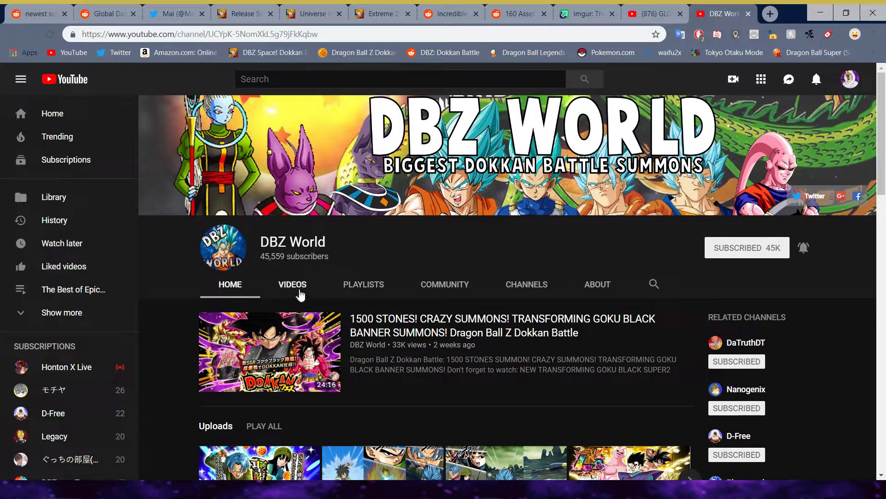
pyautogui.click(294, 287)
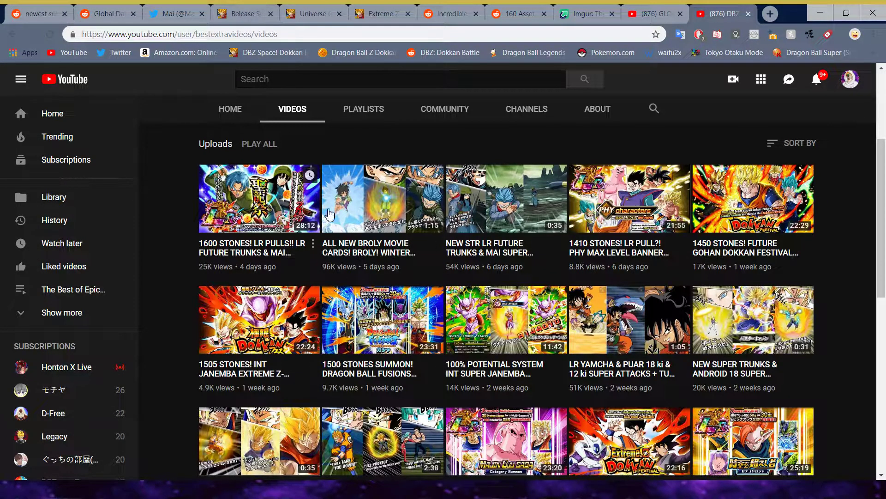
# Close the Frost card and check Bota Magetta's 'Invincible Body' card and its skills
pyautogui.moveTo(259, 198)
pyautogui.click(235, 9)
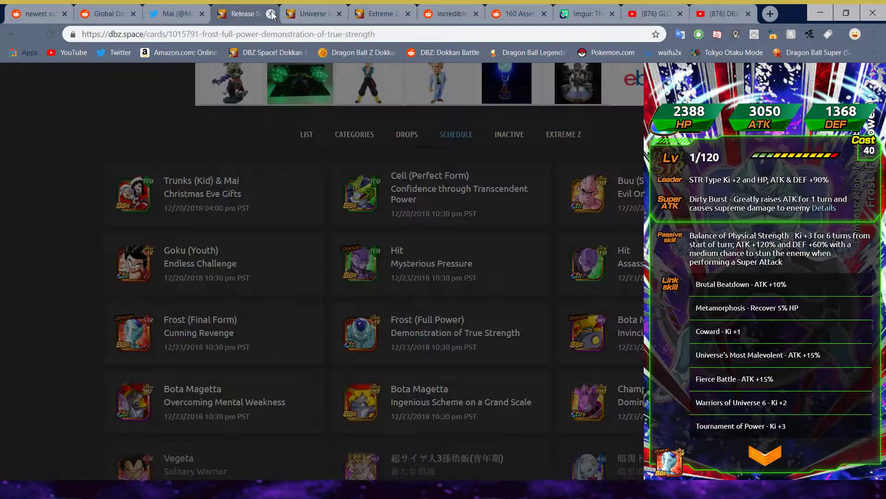
pyautogui.click(378, 334)
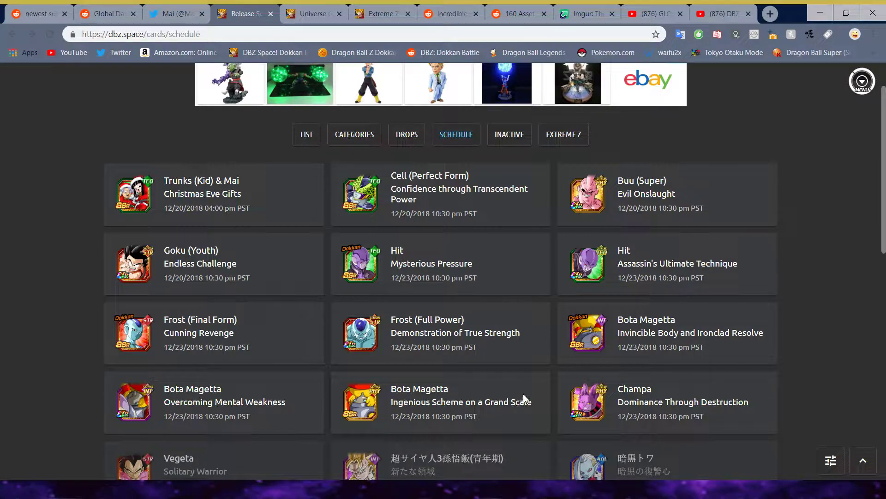
pyautogui.click(596, 340)
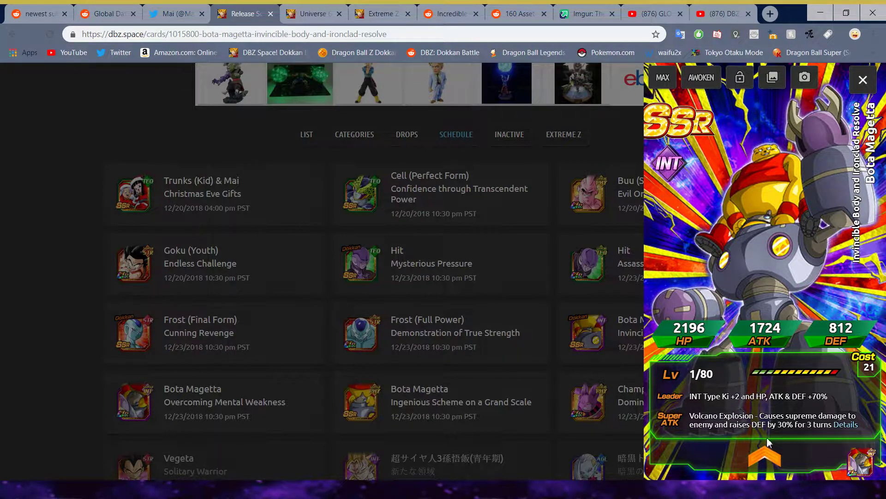
pyautogui.click(774, 457)
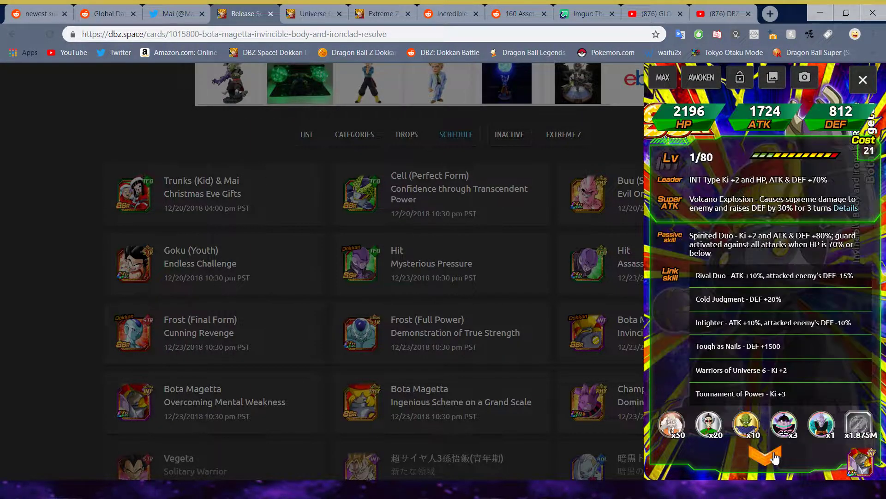
pyautogui.click(774, 458)
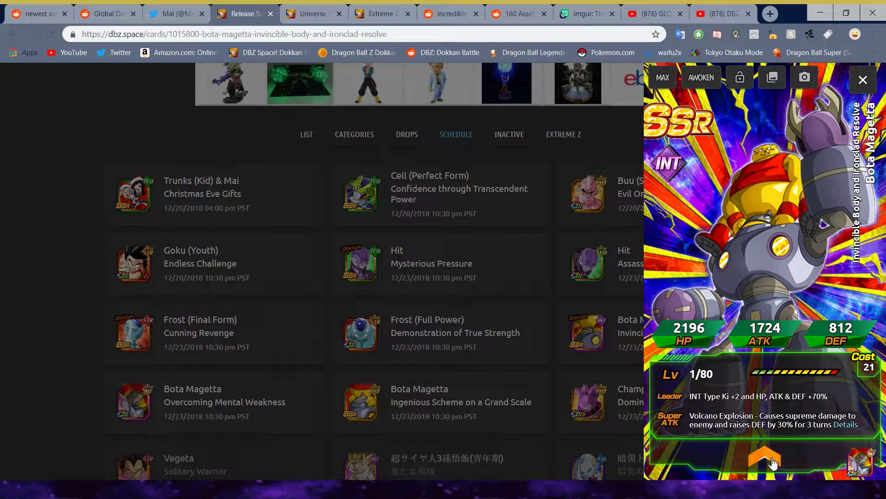
# Open Bota Magetta's 'Overcoming Mental Weakness' card and toggle its full art on and off
pyautogui.click(449, 404)
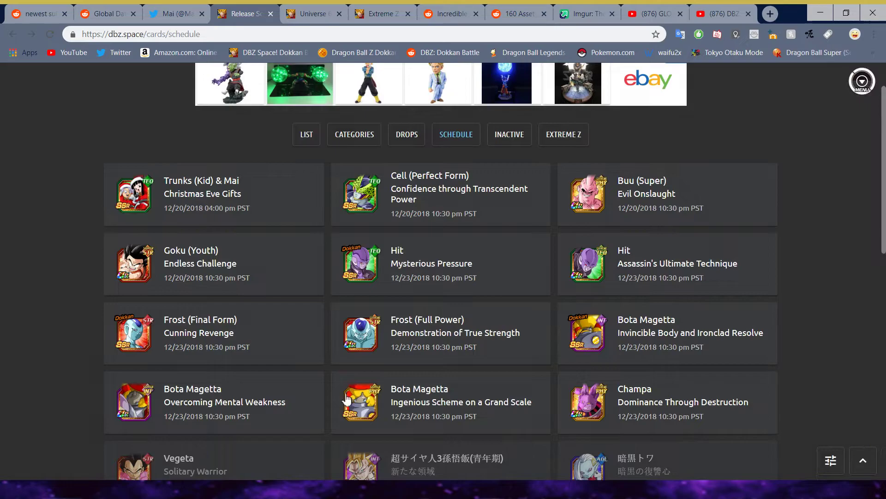
pyautogui.click(121, 416)
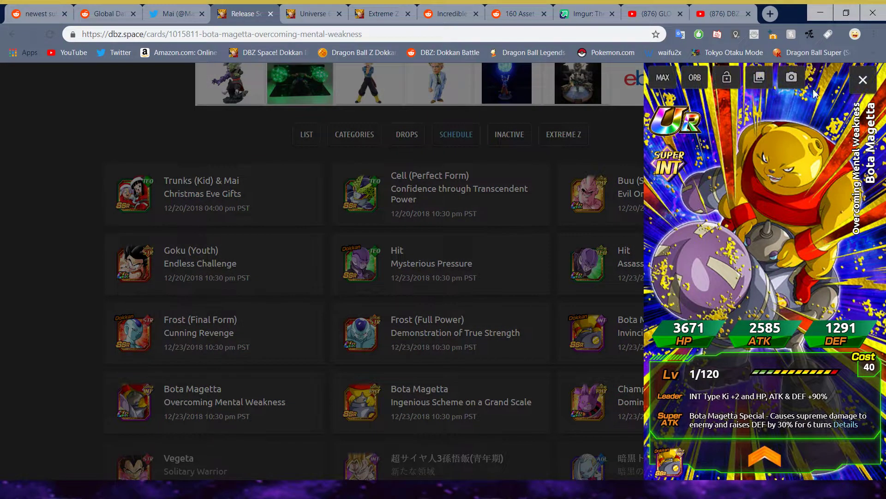
pyautogui.click(788, 86)
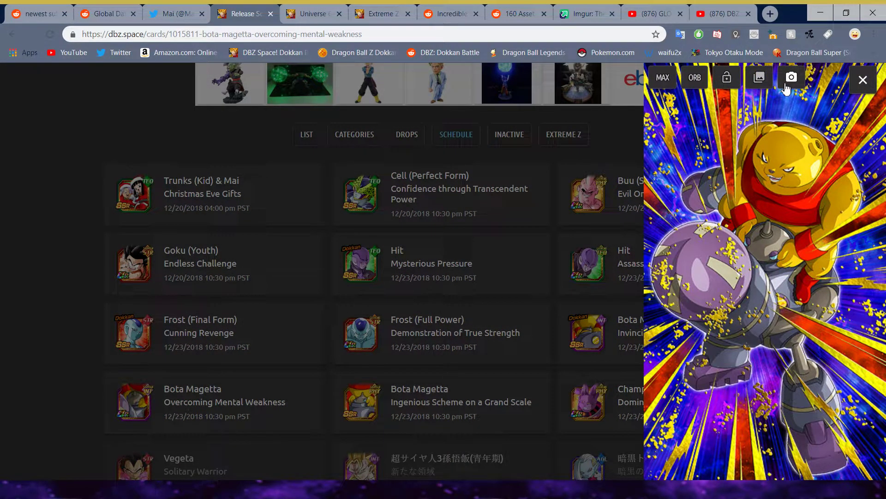
pyautogui.click(787, 87)
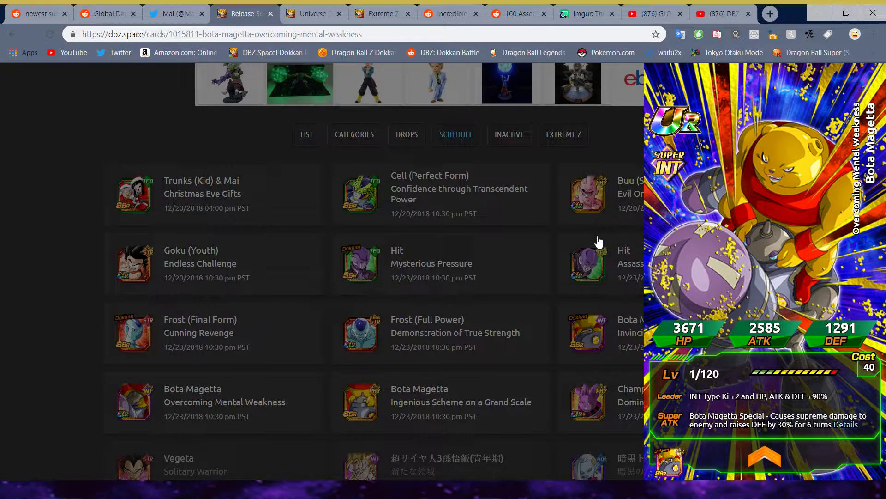
# Reveal Bota Magetta's passive and link skills, then cancel autoplay and like the Frost video
pyautogui.click(761, 468)
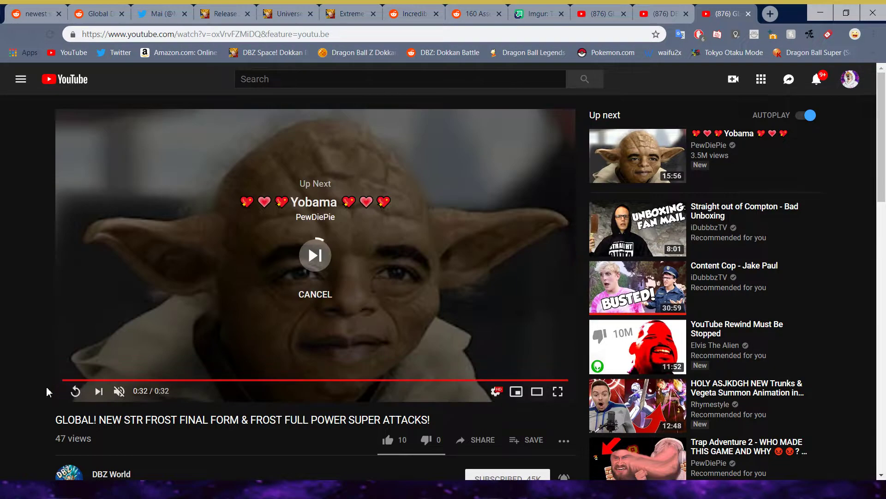
pyautogui.click(327, 296)
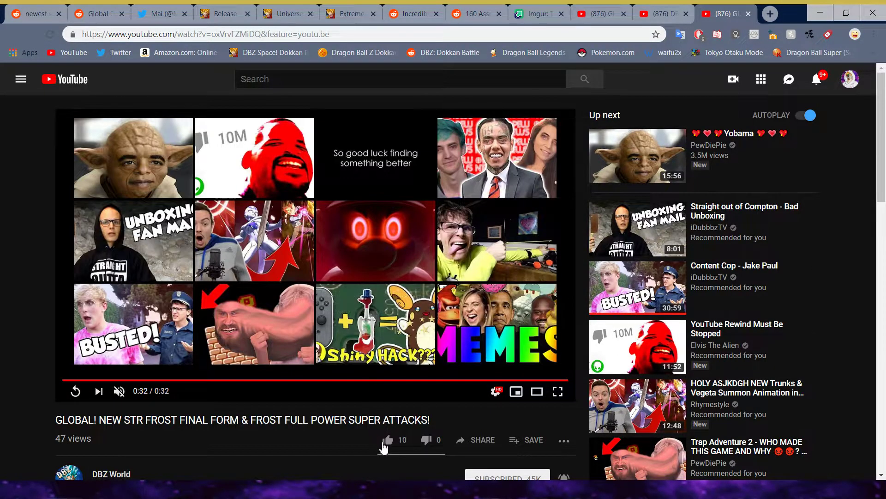
pyautogui.click(388, 438)
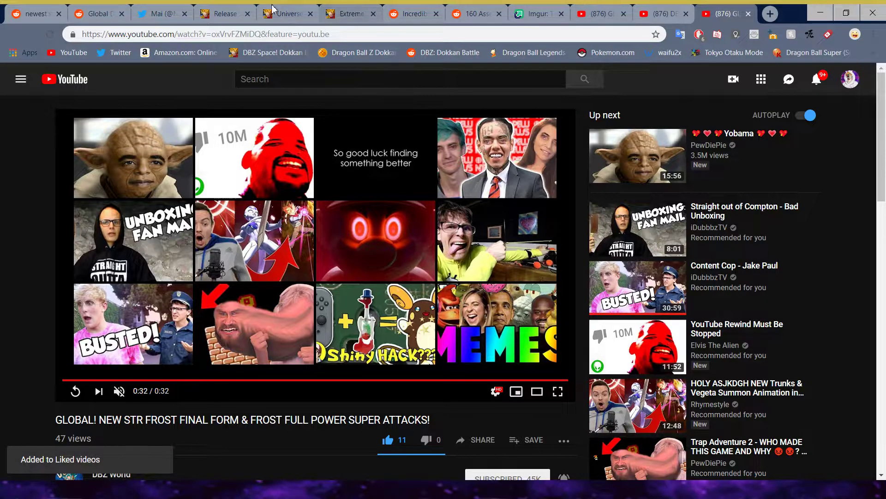
# Open Bota Magetta 'Ingenious Scheme on a Grand Scale', check its Botamo base form, and toggle its skills
pyautogui.click(246, 8)
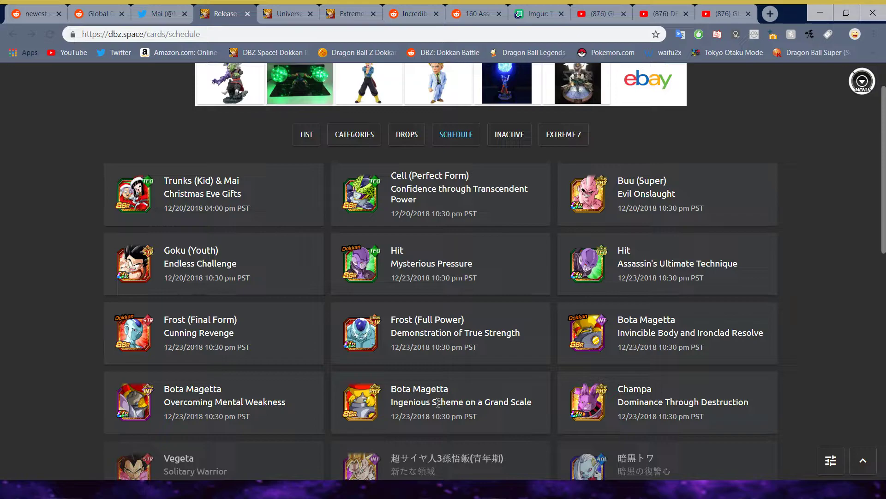
pyautogui.click(382, 412)
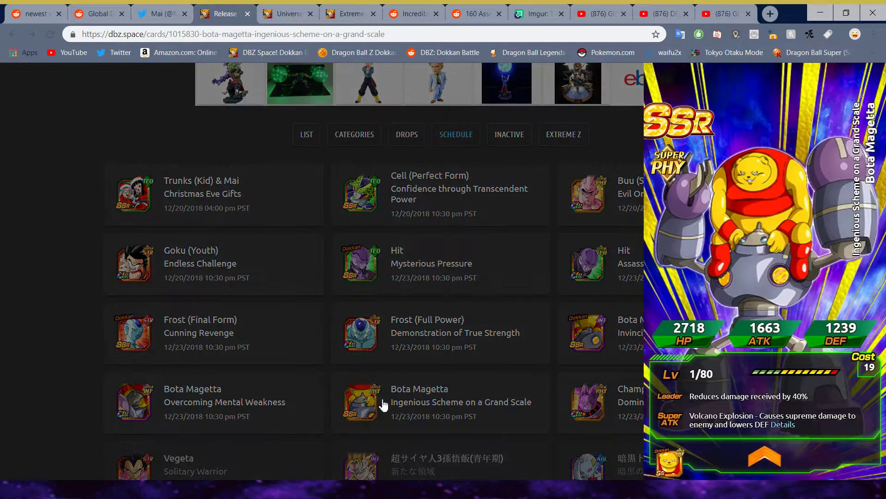
pyautogui.click(669, 464)
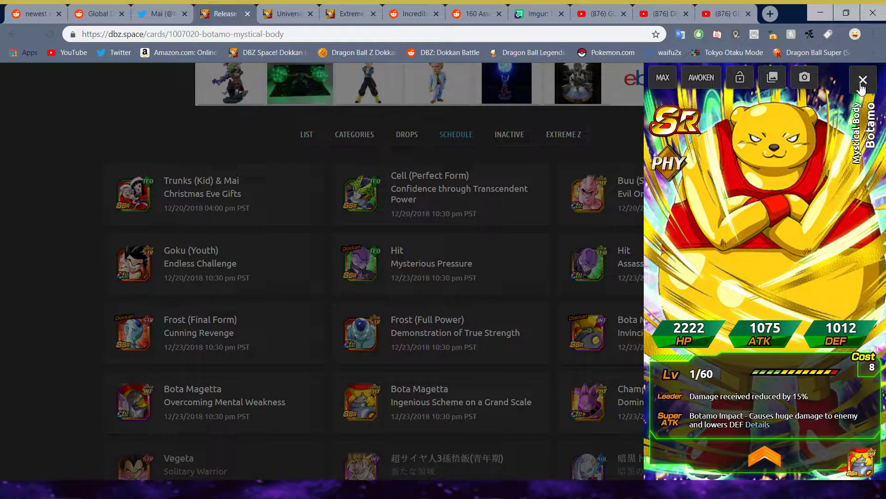
pyautogui.click(870, 455)
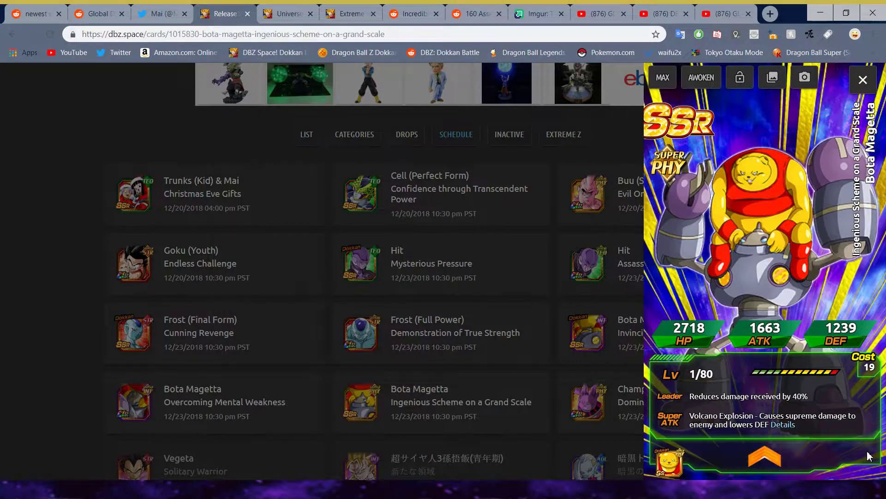
pyautogui.click(762, 460)
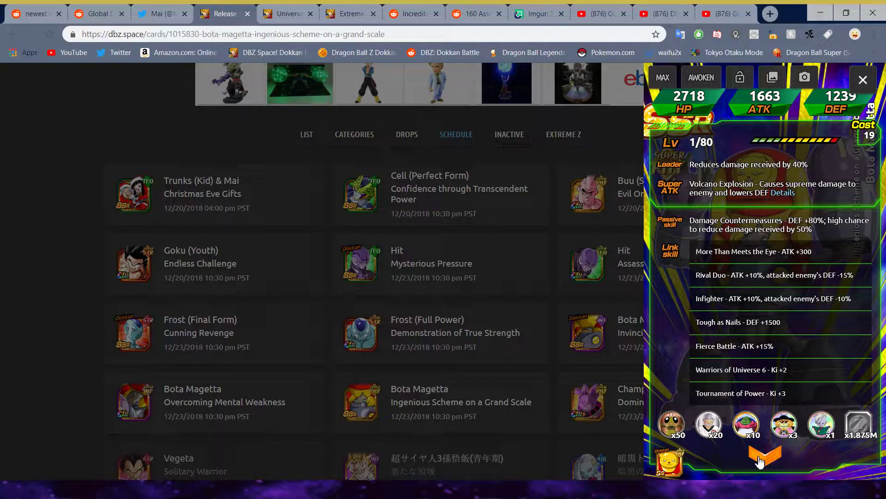
pyautogui.click(759, 458)
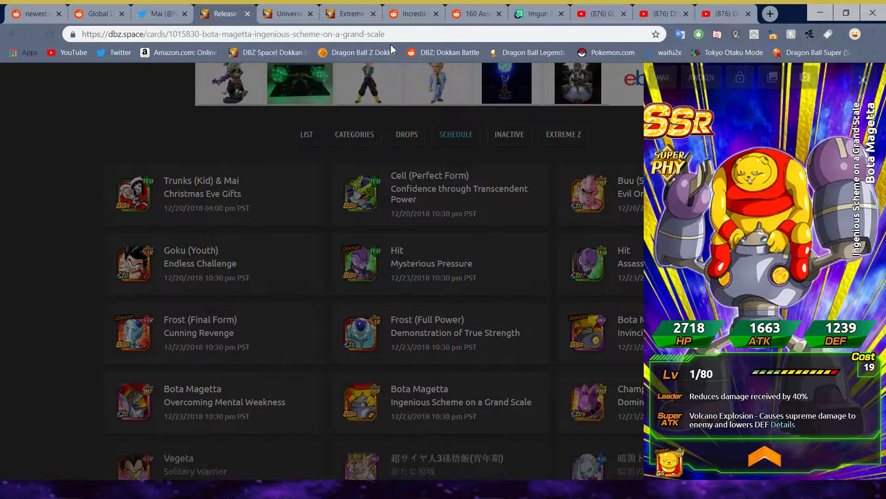
# On the Universe 6 page, open STR Bota Magetta and view its pre-awakened Magetta form
pyautogui.click(285, 13)
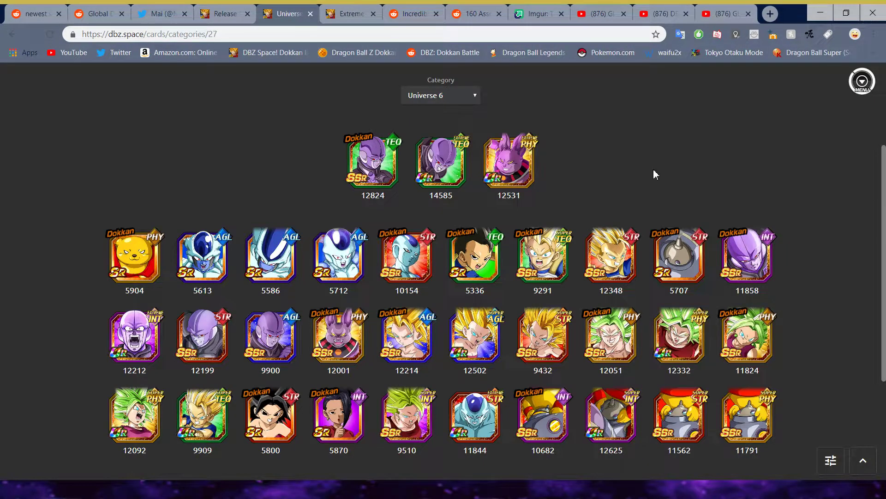
pyautogui.click(689, 416)
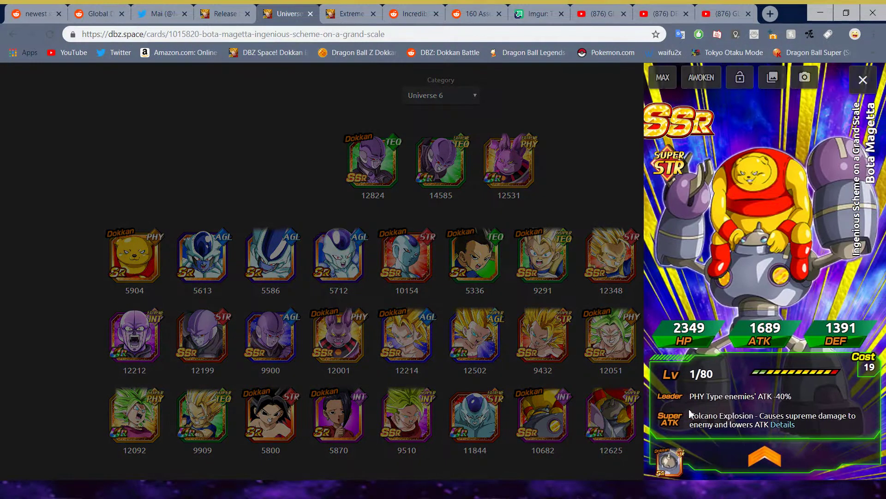
pyautogui.click(667, 466)
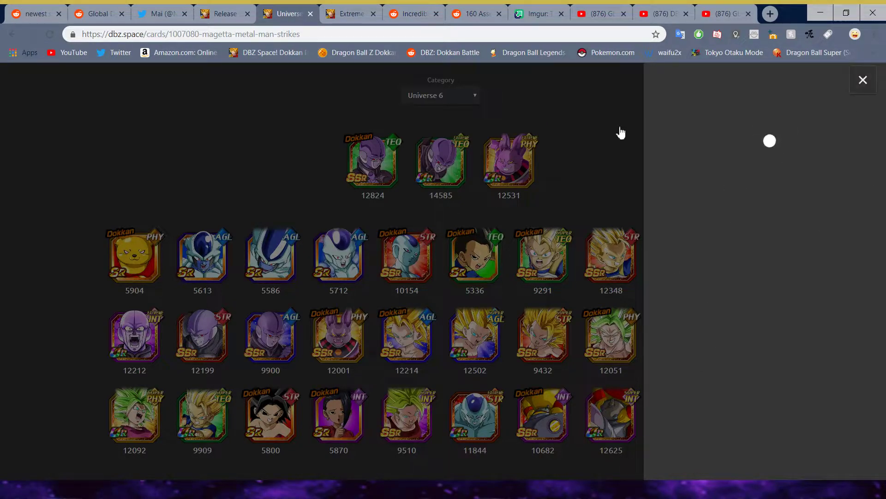
pyautogui.press('Escape')
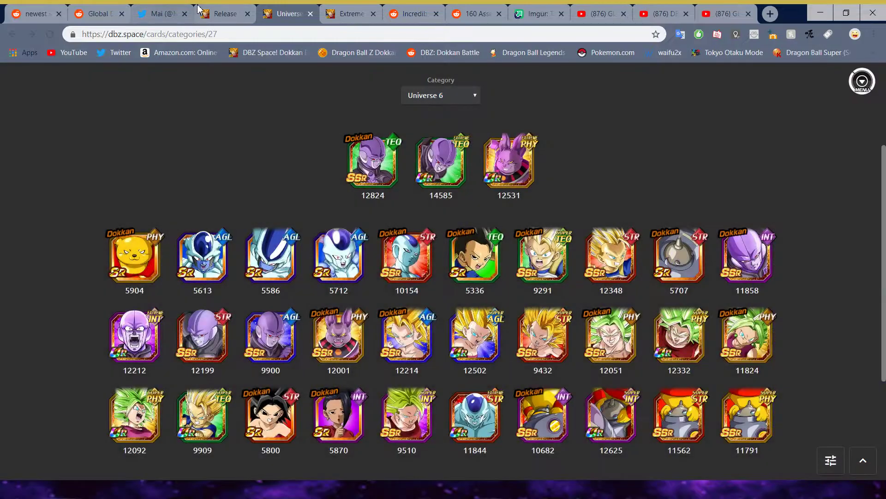
# Close the leftover Botamo card on the schedule and reopen STR Bota Magetta in Universe 6
pyautogui.click(225, 13)
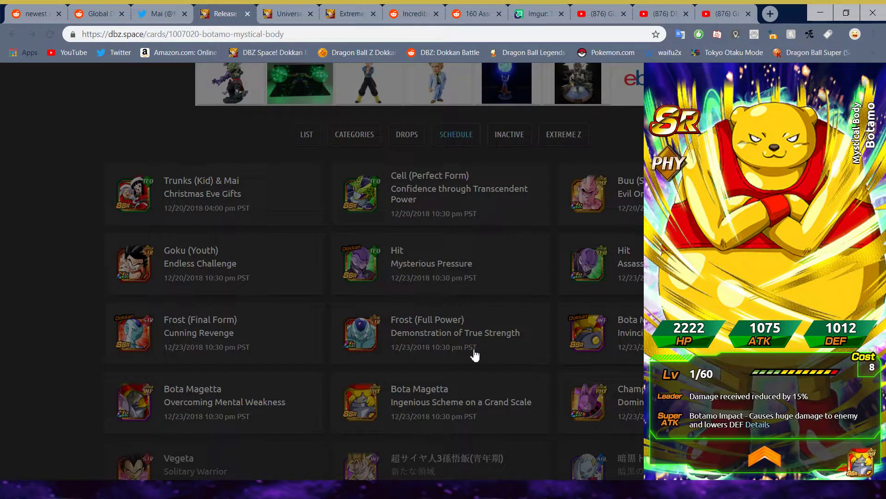
pyautogui.press('Escape')
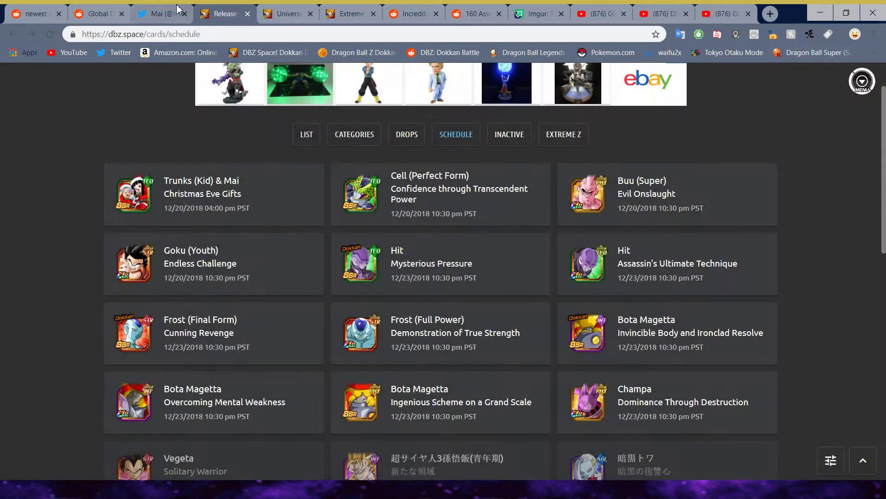
pyautogui.click(290, 13)
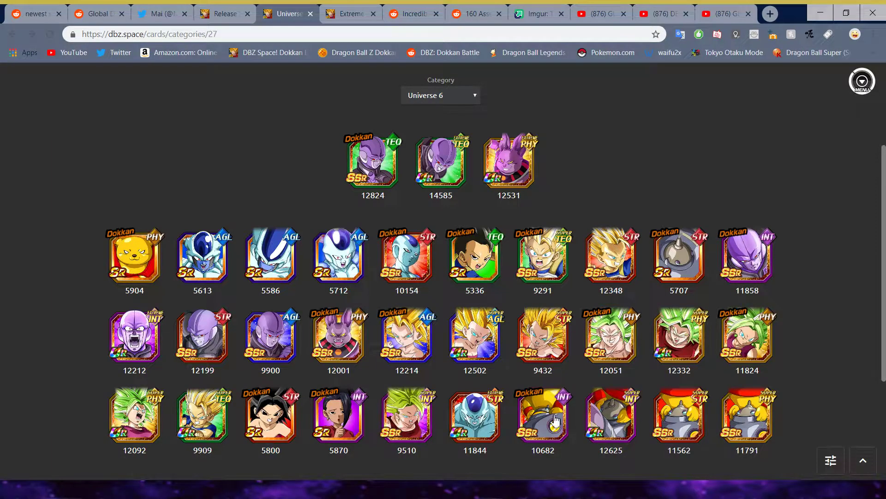
pyautogui.click(692, 419)
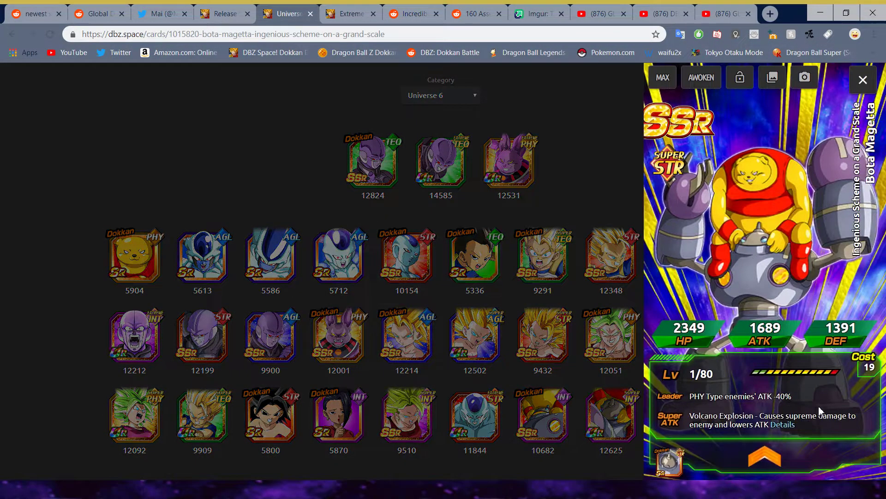
pyautogui.scroll(-2, 739, 390)
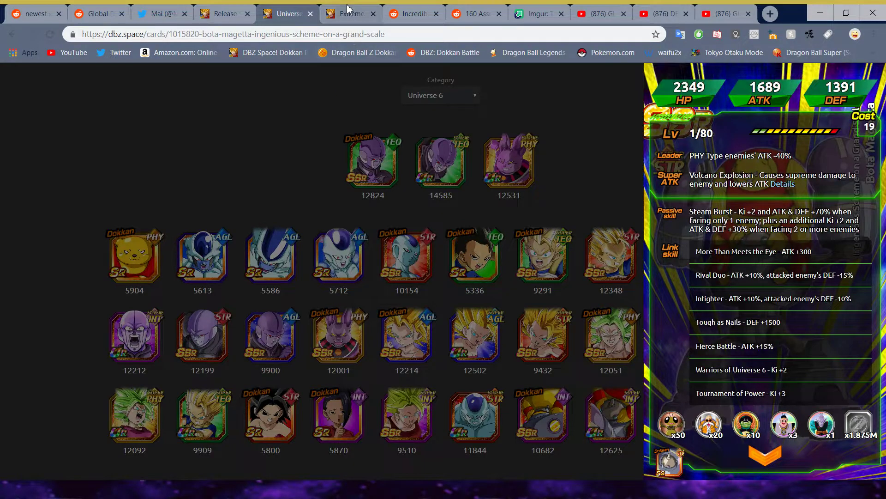
# Open Champa's 'Dominance Through Destruction' card, review its passive and link skills, and close it
pyautogui.click(225, 14)
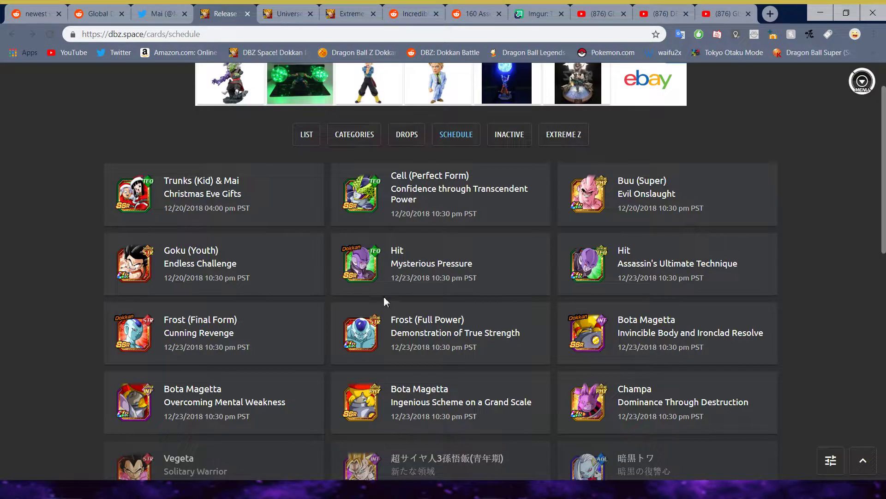
pyautogui.click(608, 414)
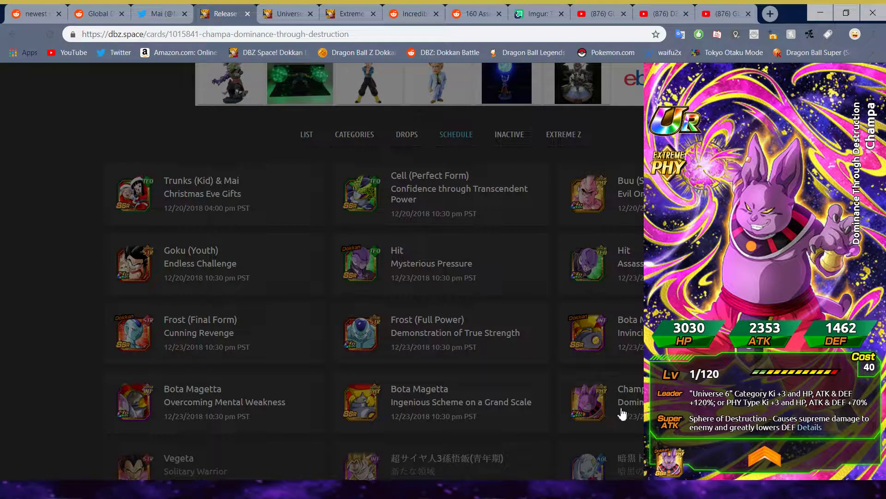
pyautogui.click(778, 454)
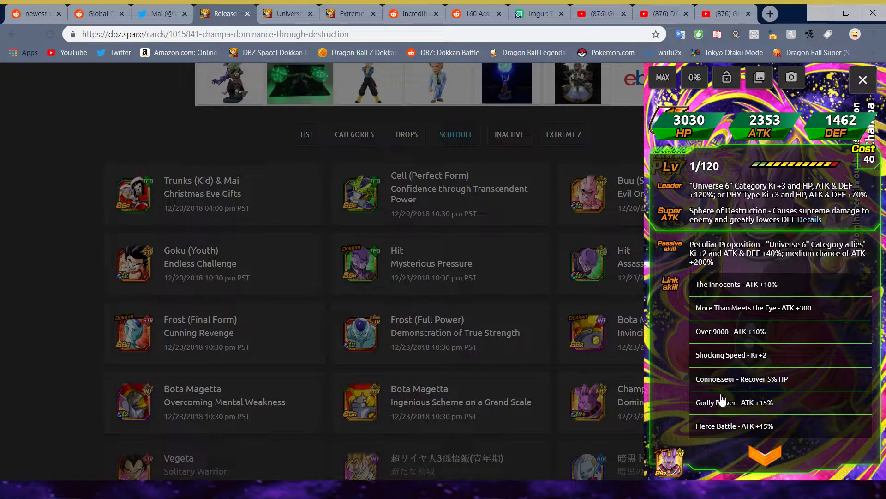
pyautogui.click(560, 280)
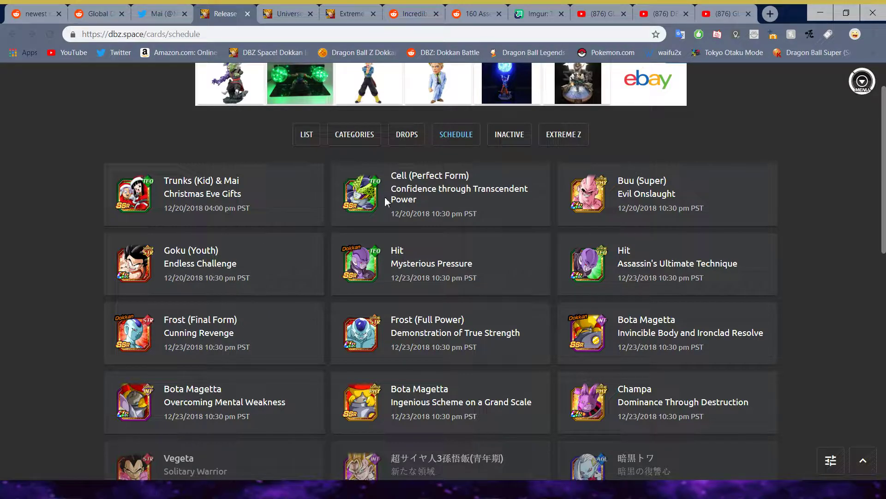
# Look over the Cell (Perfect Form) card and both forms of Buu (Super) Evil Onslaught
pyautogui.click(372, 202)
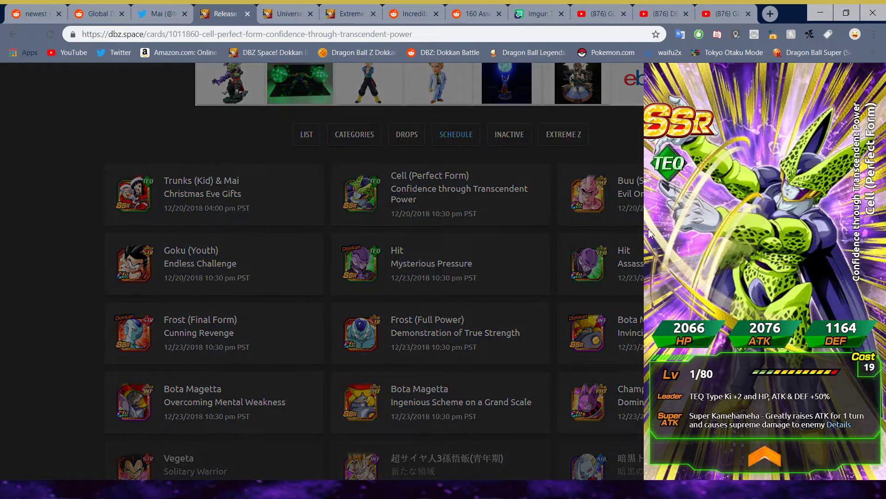
pyautogui.click(619, 234)
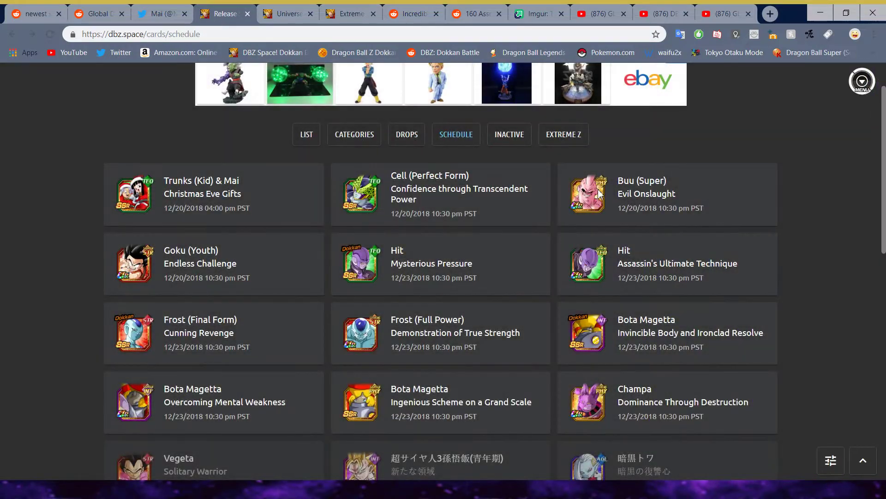
pyautogui.click(599, 196)
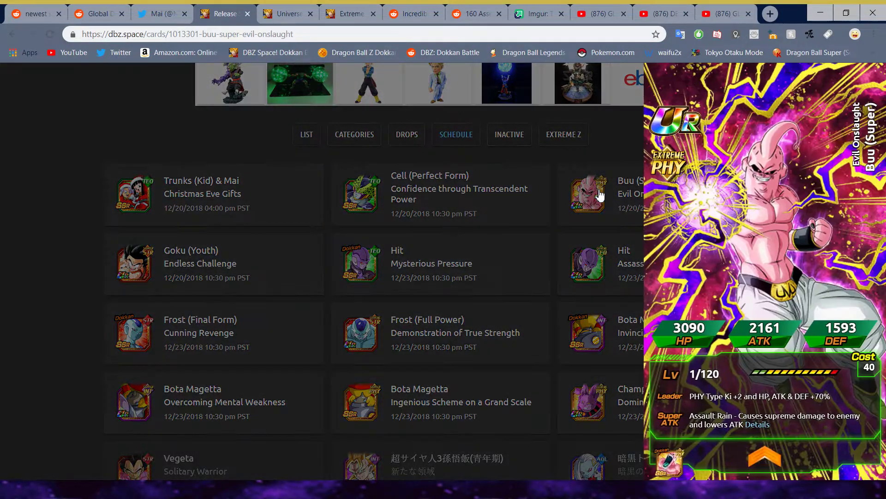
pyautogui.click(676, 458)
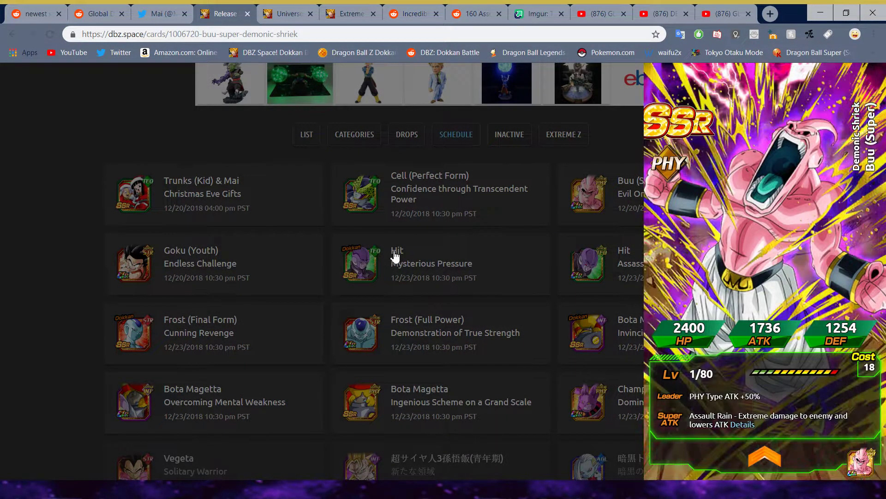
pyautogui.hotkey('alt', 'Left')
# Check the Goku (Youth) and Trunks (Kid) & Mai cards, closing each panel
pyautogui.click(144, 272)
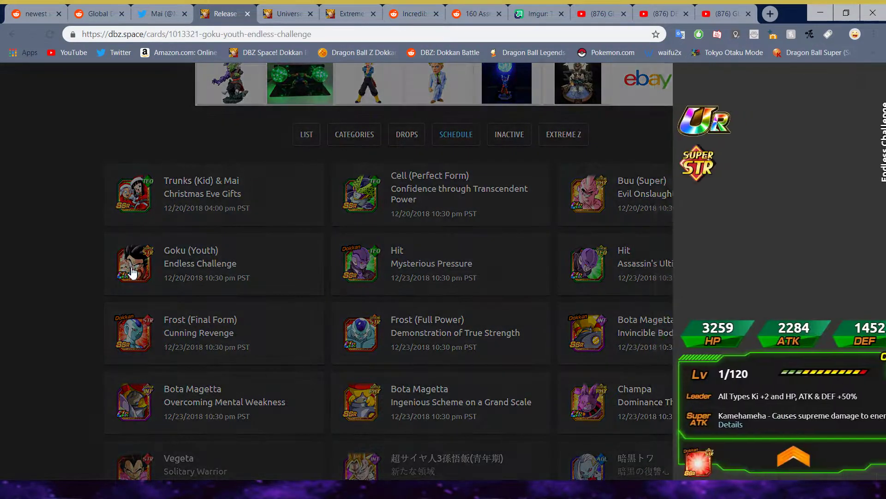
pyautogui.click(595, 337)
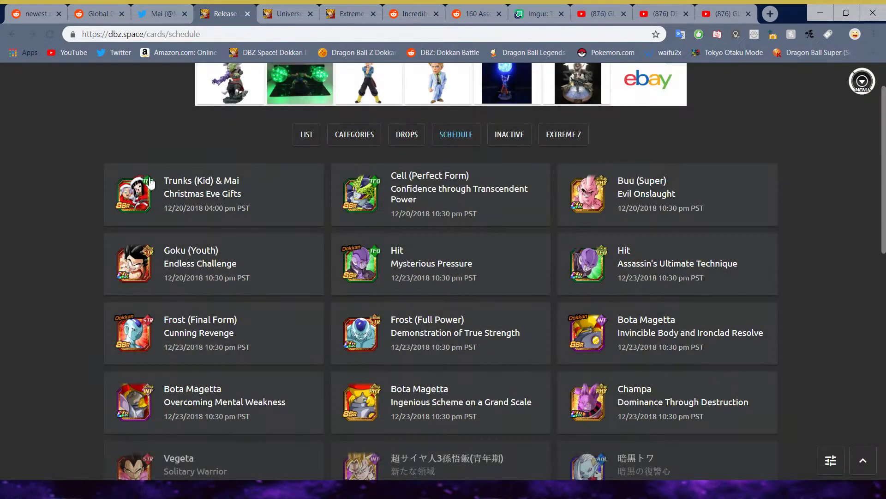
pyautogui.click(139, 186)
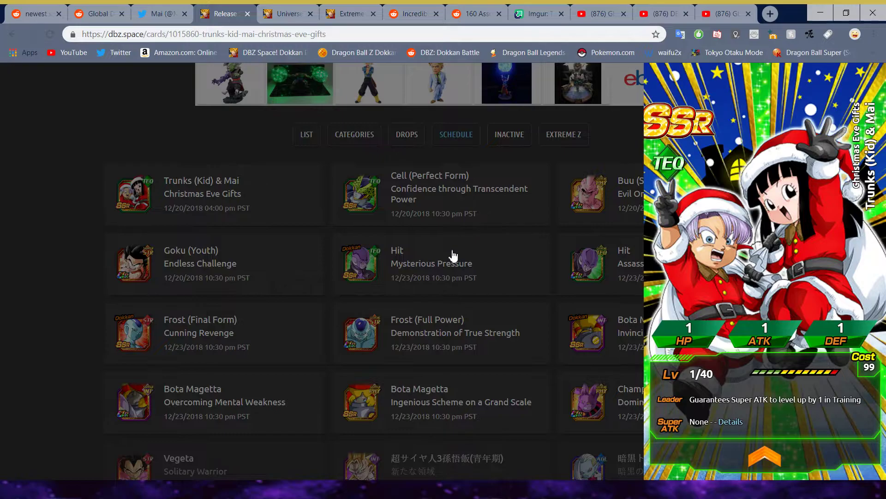
pyautogui.click(375, 272)
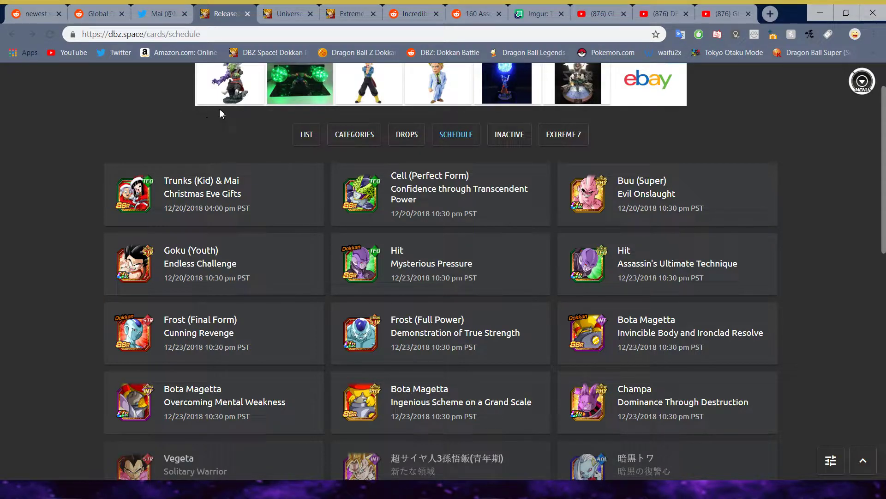
pyautogui.click(392, 245)
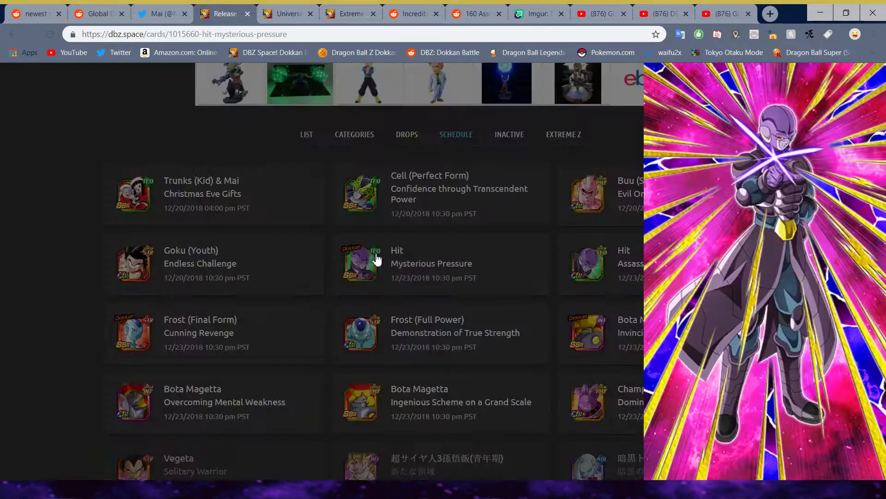
pyautogui.click(806, 80)
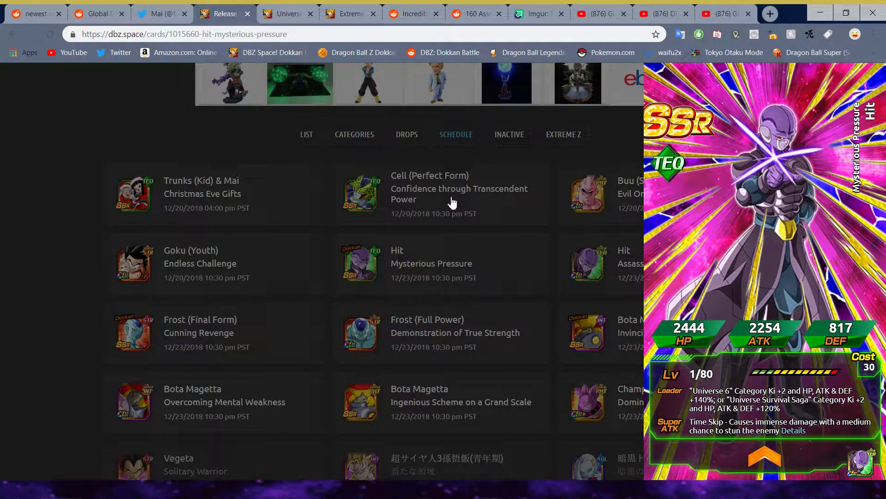
pyautogui.click(415, 219)
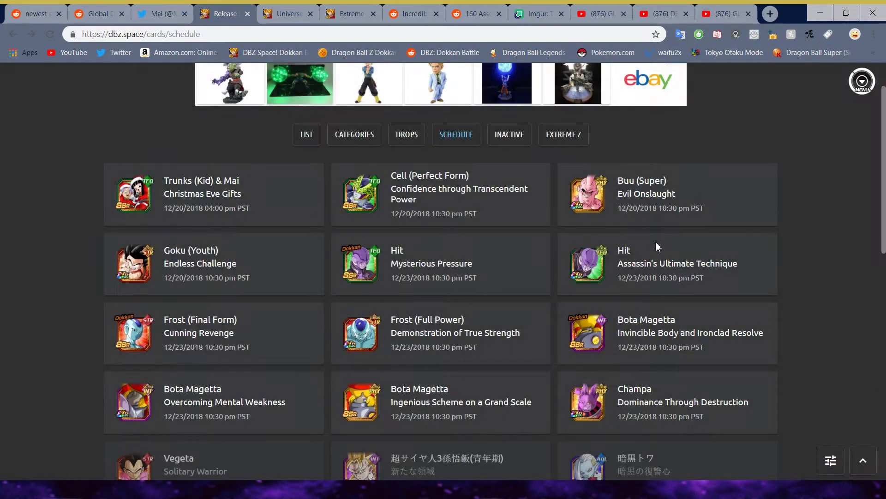
pyautogui.click(592, 263)
pyautogui.moveTo(765, 209)
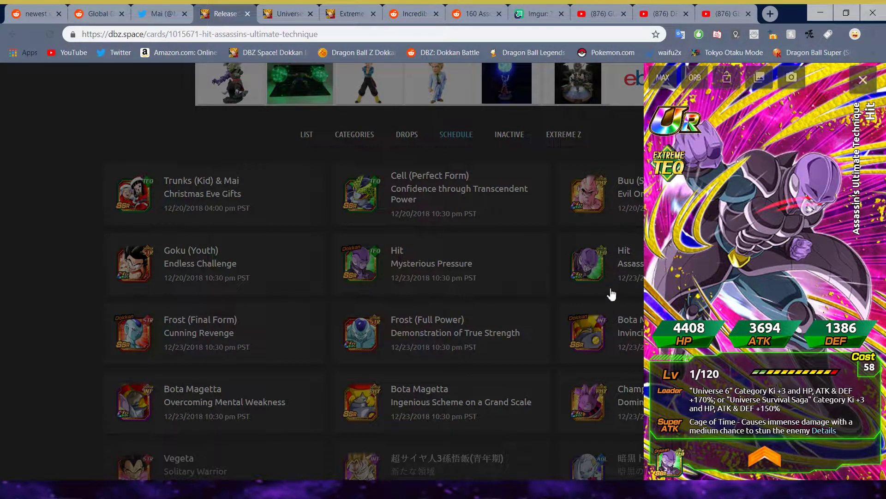
pyautogui.click(555, 296)
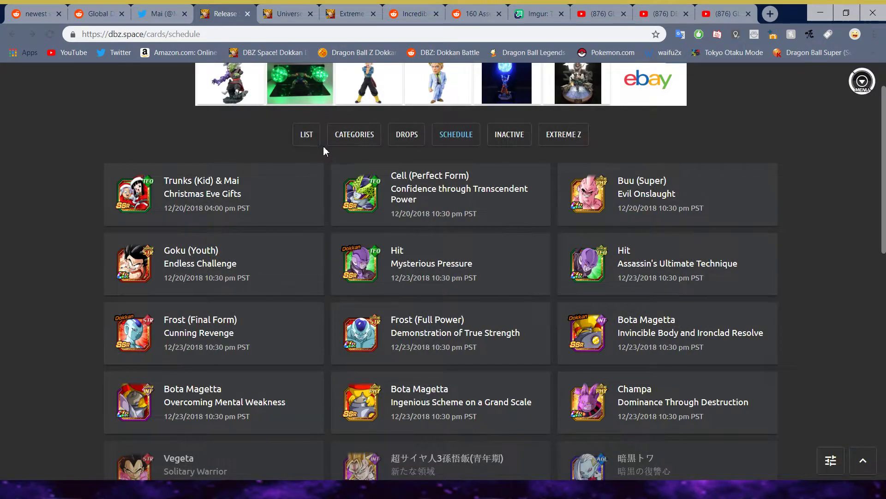
# Switch to the Universe category tab and close the open card to reveal the Universe 6 grid
pyautogui.click(290, 16)
pyautogui.click(354, 126)
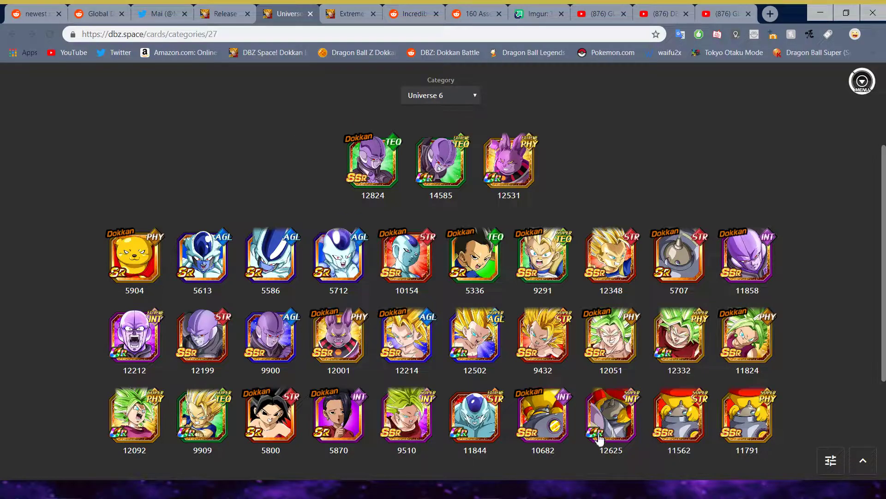
# View one Bota Magetta card, briefly visit the Extreme Z page, and return to Universe 6
pyautogui.click(541, 416)
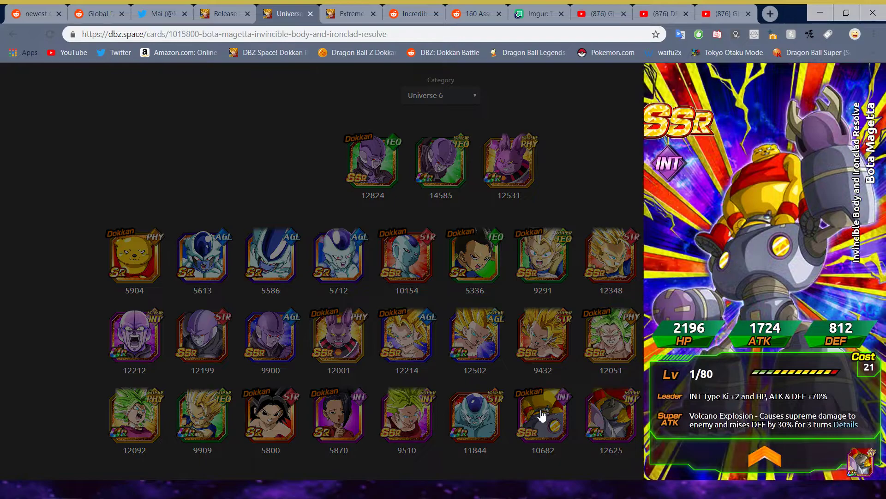
pyautogui.click(544, 413)
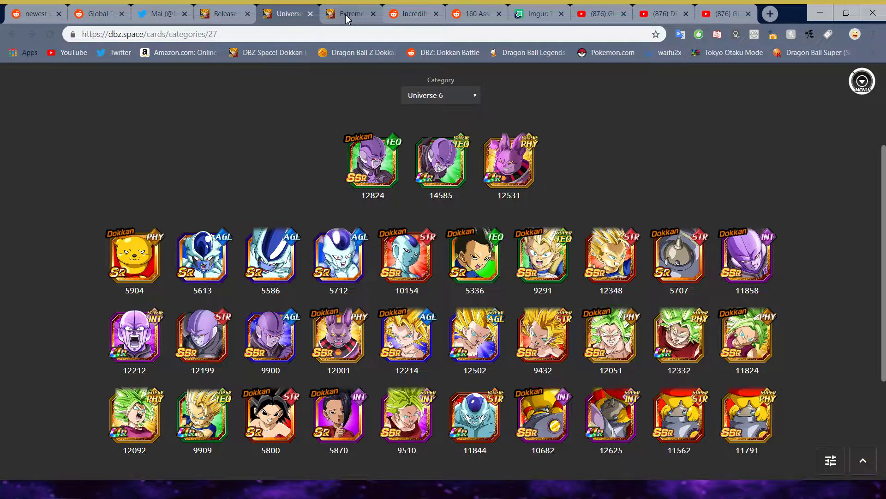
pyautogui.click(346, 19)
pyautogui.click(308, 9)
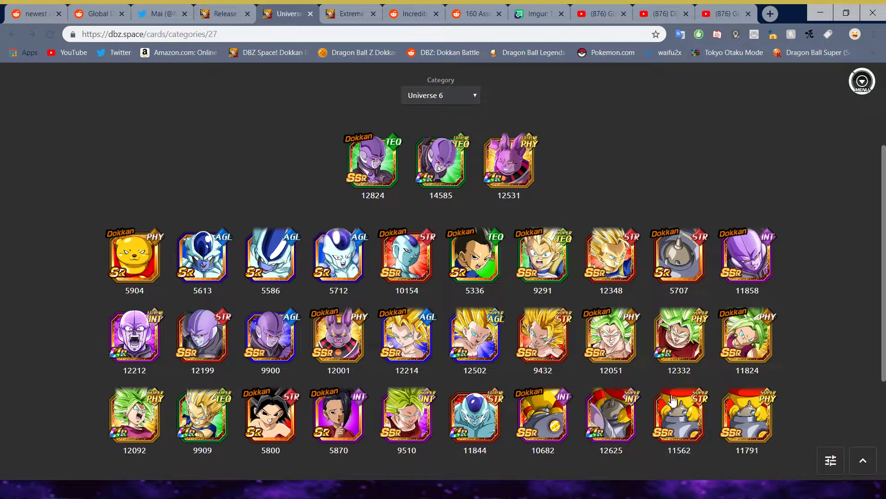
# Check the INT and 'Overcoming Mental Weakness' Bota Magetta cards, then go to Extreme Z Awakening
pyautogui.click(558, 408)
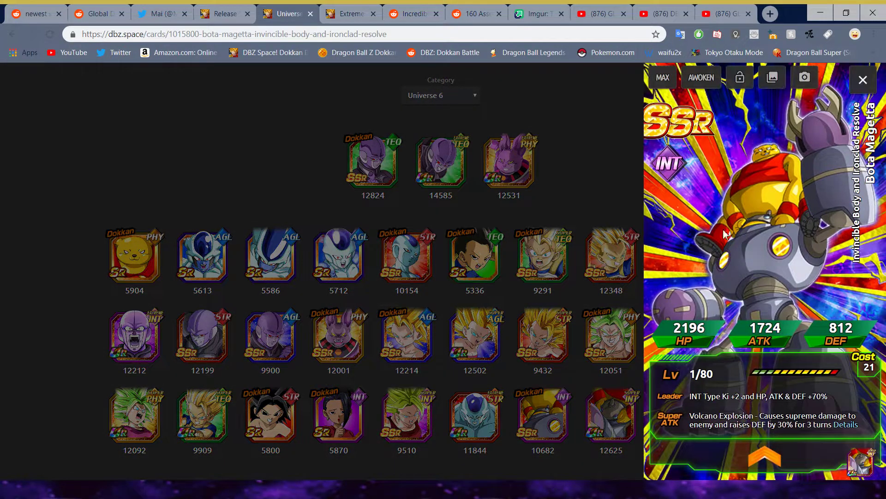
pyautogui.click(527, 255)
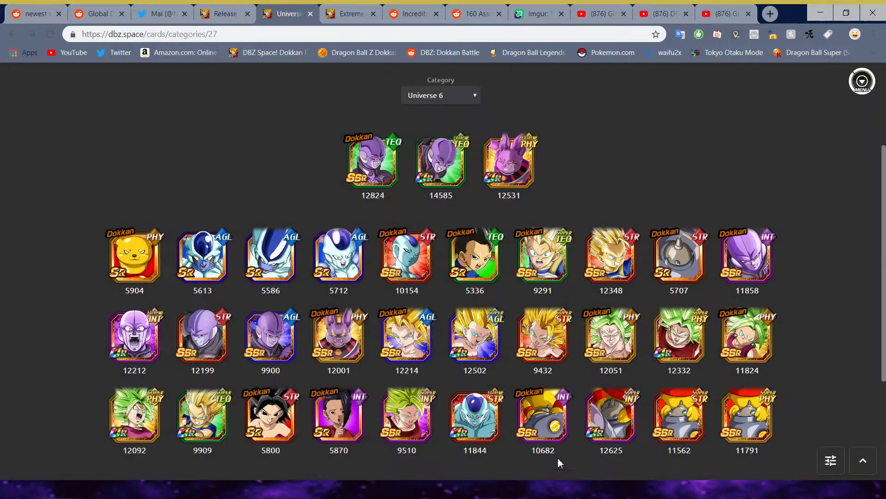
pyautogui.click(623, 429)
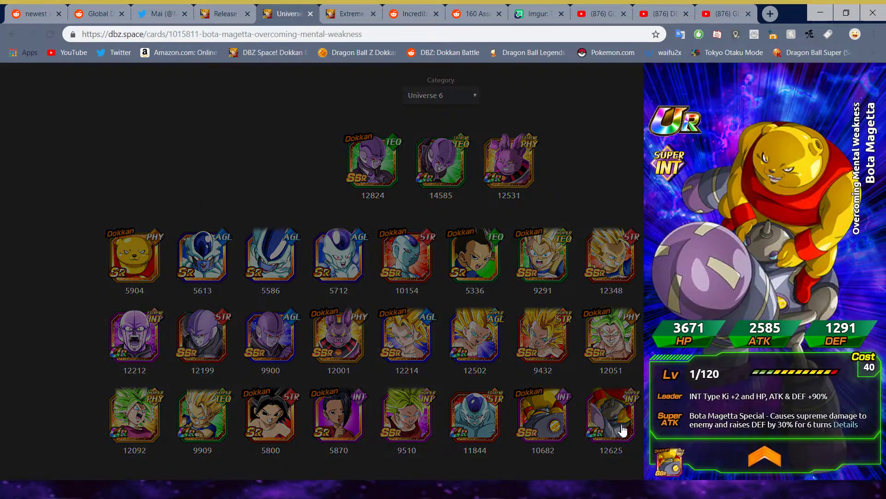
pyautogui.click(592, 419)
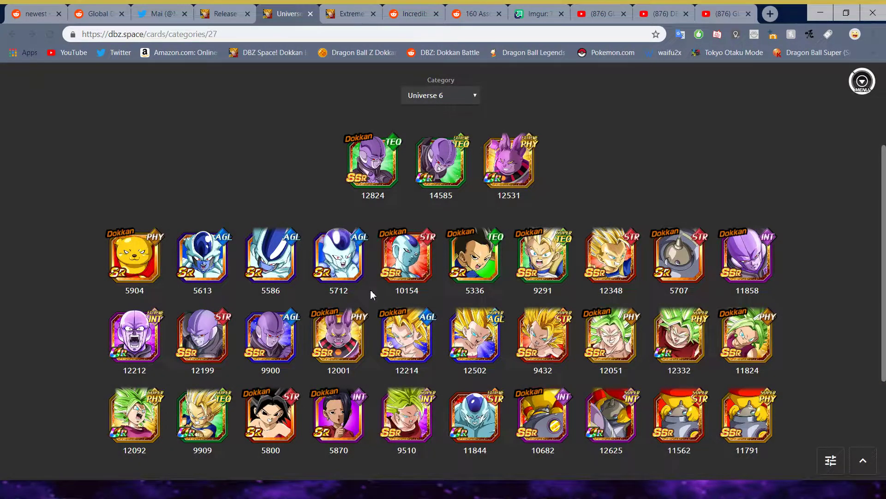
pyautogui.click(352, 13)
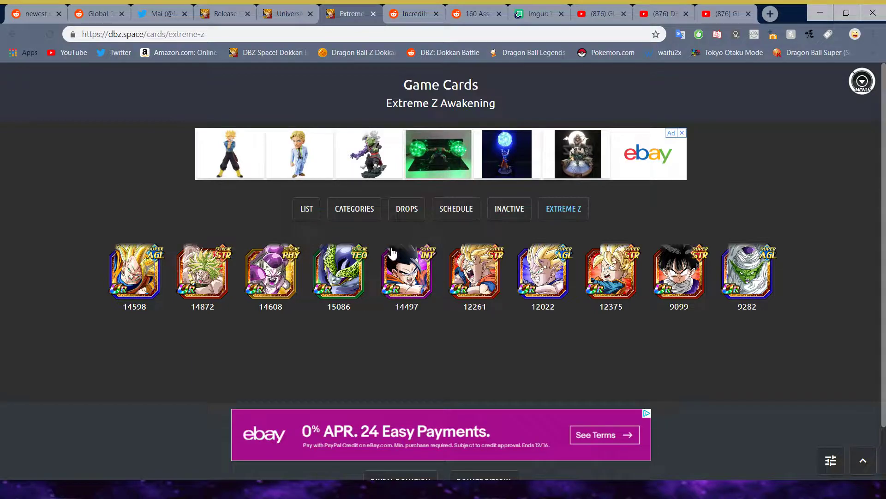
# Read the Gem Kais restock and 160 Asset download threads, then view the LR Great Saiyaman screenshot
pyautogui.click(407, 13)
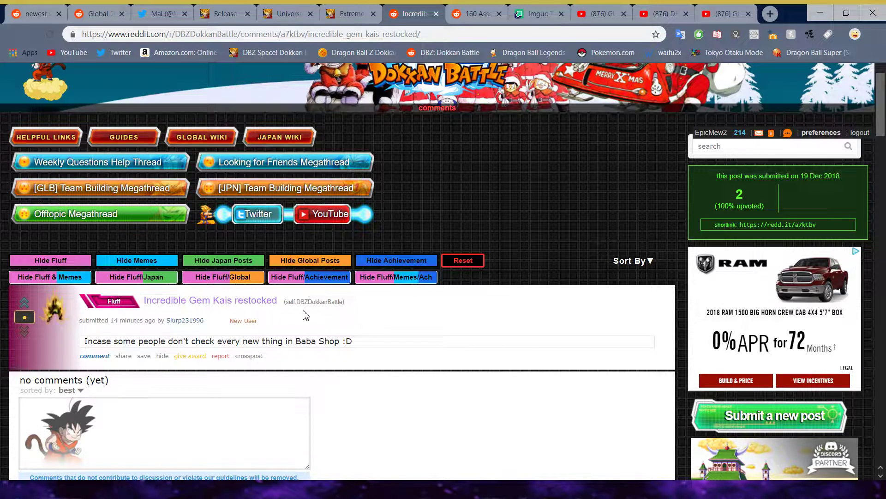
pyautogui.click(459, 9)
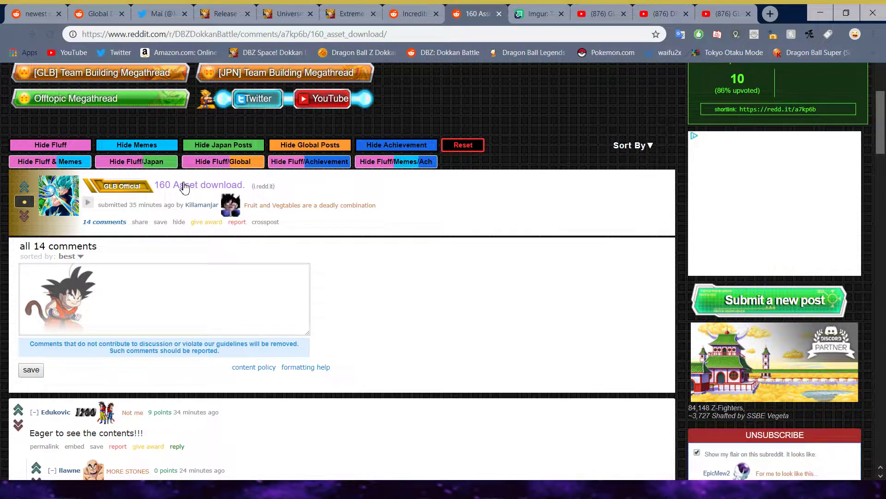
pyautogui.scroll(-4, 185, 188)
pyautogui.scroll(-3, 188, 204)
pyautogui.scroll(-4, 224, 263)
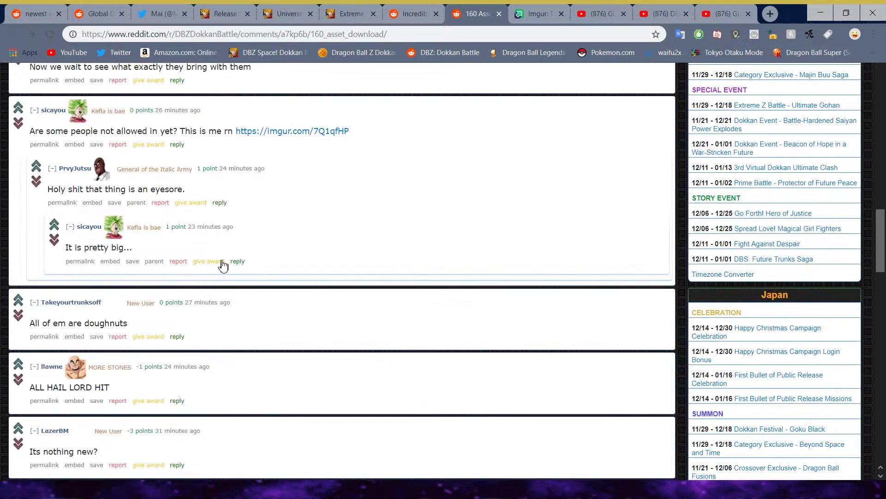
pyautogui.scroll(1, 225, 272)
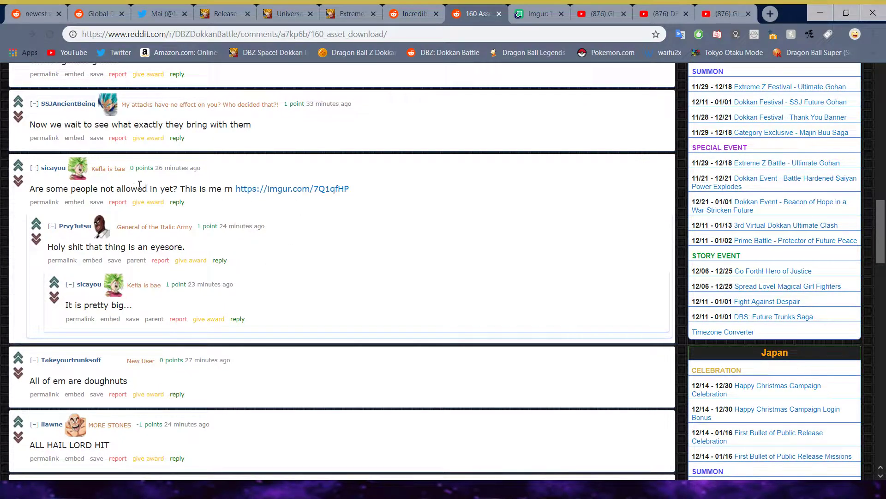
pyautogui.click(529, 14)
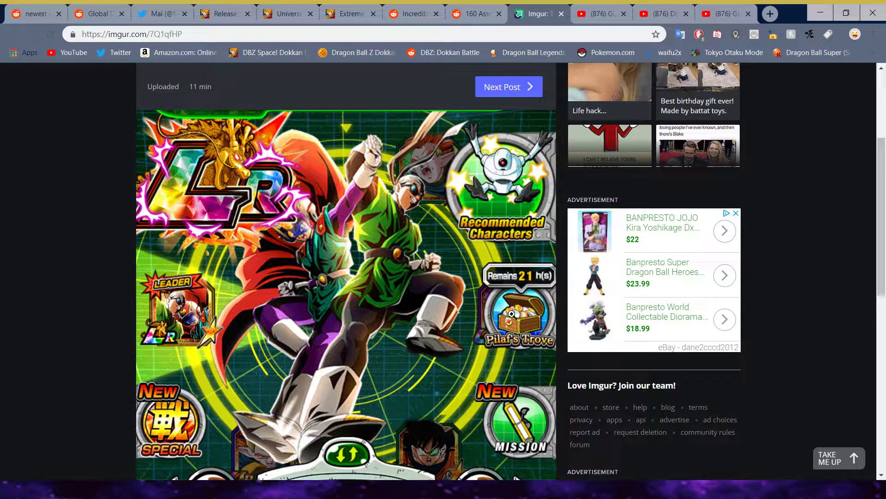
pyautogui.scroll(-3, 505, 314)
pyautogui.scroll(2, 450, 329)
pyautogui.scroll(-1, 428, 318)
pyautogui.scroll(1, 423, 316)
pyautogui.scroll(3, 416, 314)
pyautogui.scroll(-2, 408, 312)
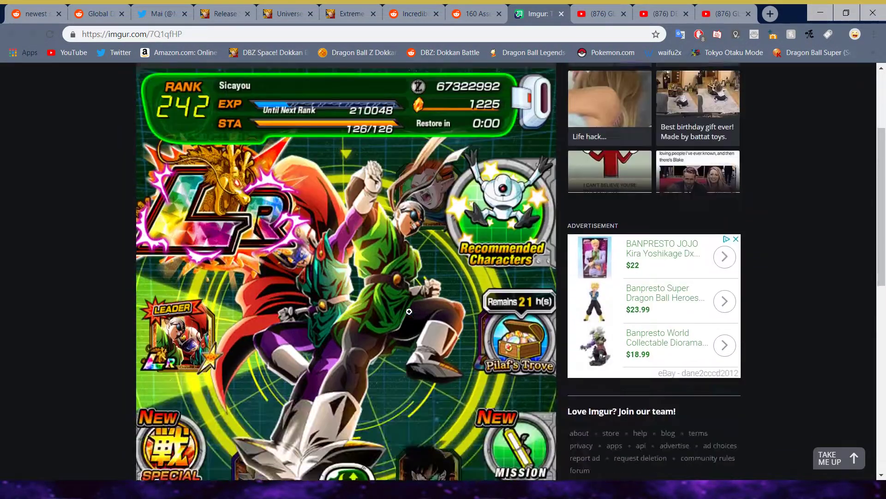
pyautogui.scroll(-1, 409, 312)
pyautogui.scroll(3, 450, 284)
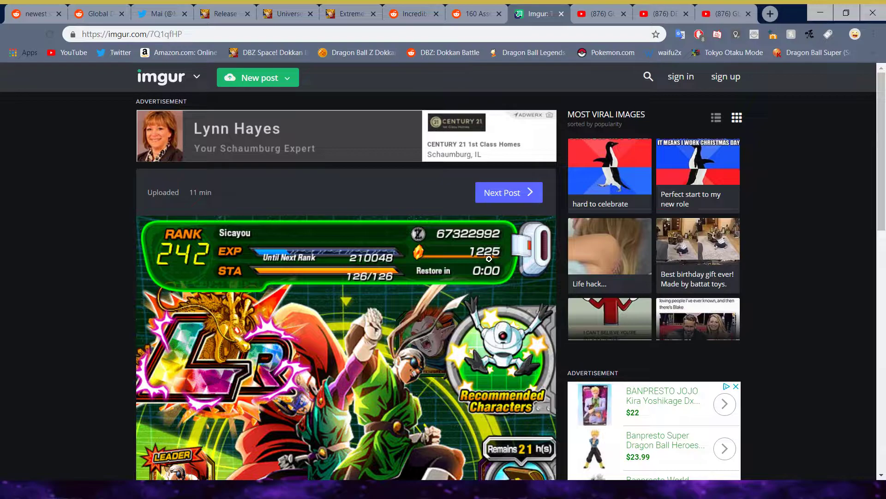
pyautogui.scroll(-3, 485, 263)
pyautogui.scroll(-1, 416, 305)
pyautogui.scroll(-1, 381, 318)
pyautogui.scroll(2, 374, 323)
pyautogui.scroll(3, 375, 323)
pyautogui.scroll(2, 353, 360)
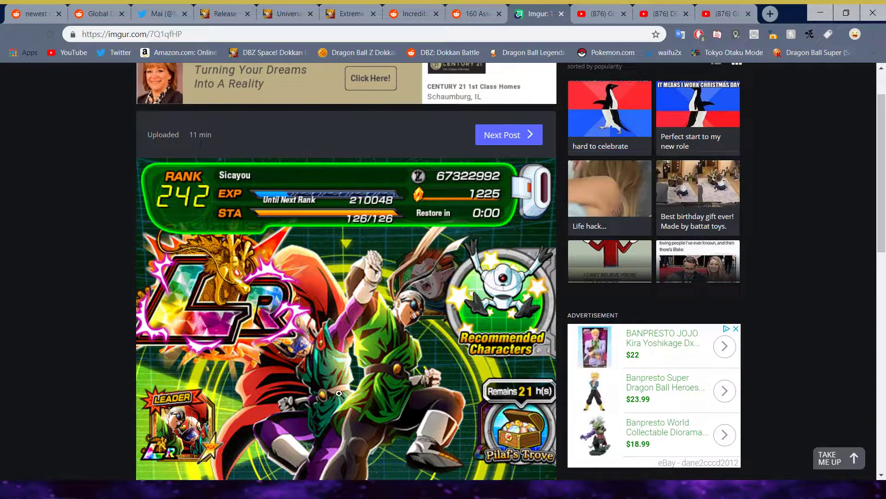
pyautogui.scroll(-3, 387, 326)
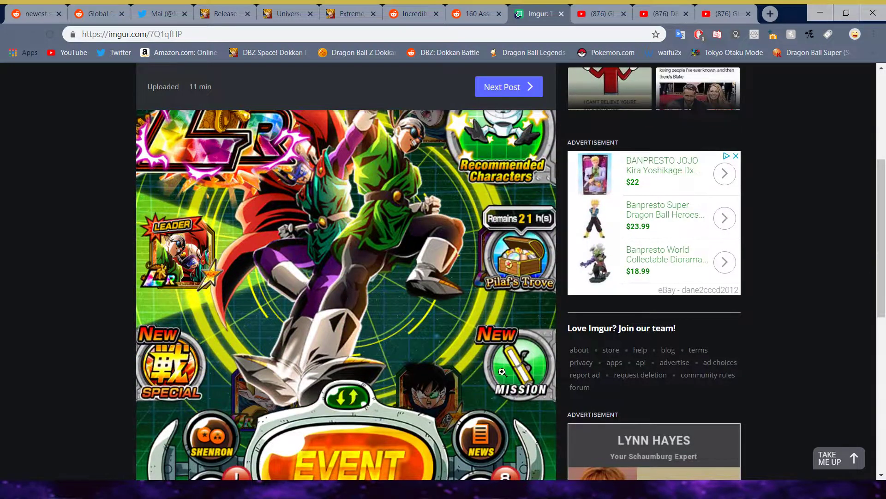
pyautogui.scroll(1, 499, 372)
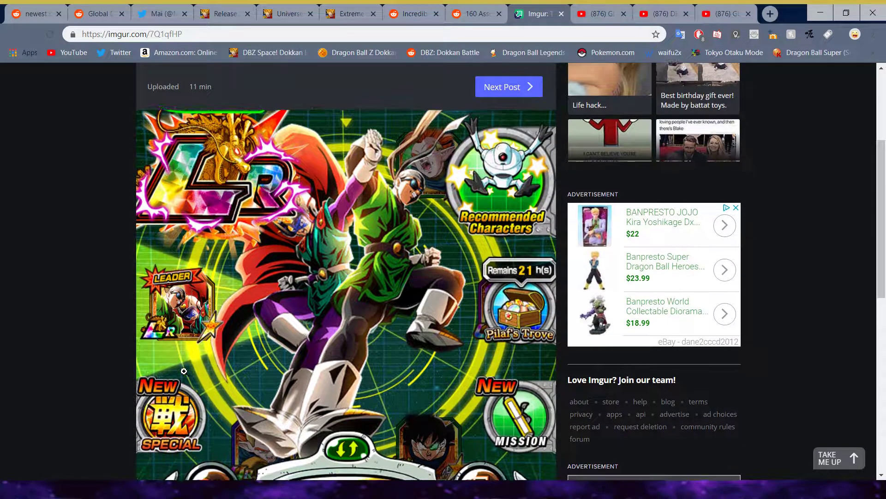
pyautogui.scroll(-1, 183, 371)
pyautogui.scroll(-2, 182, 365)
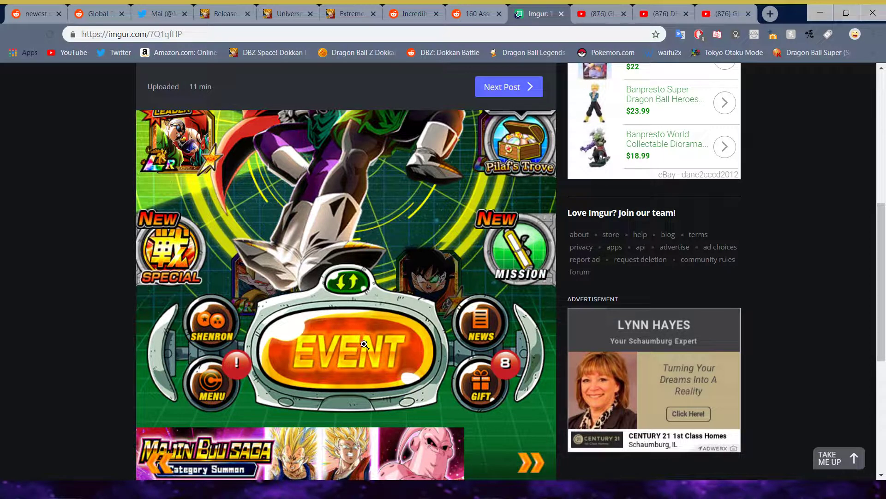
pyautogui.scroll(2, 364, 344)
pyautogui.scroll(1, 368, 357)
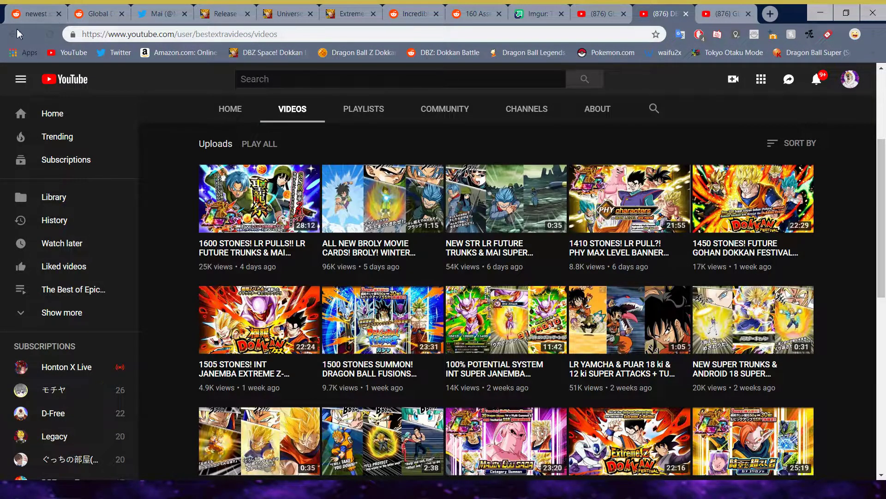
# Reload the Dokkan channel's Videos page to refresh its uploads list
pyautogui.click(48, 33)
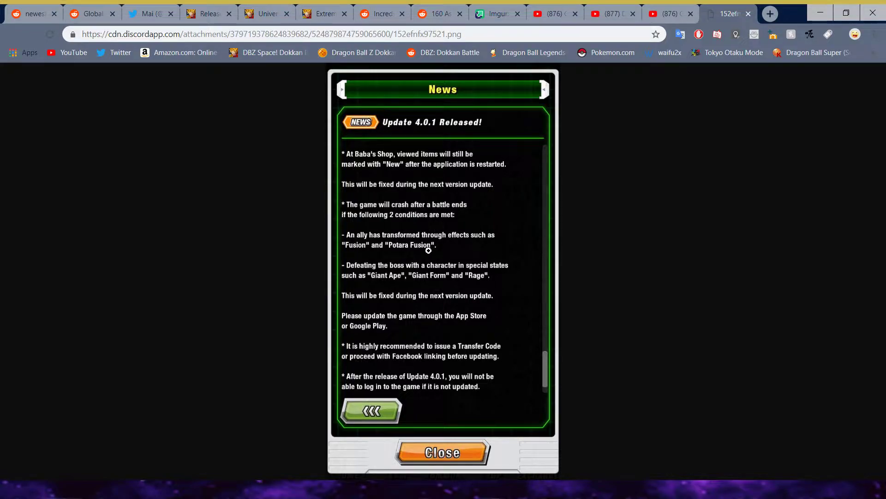
pyautogui.click(430, 244)
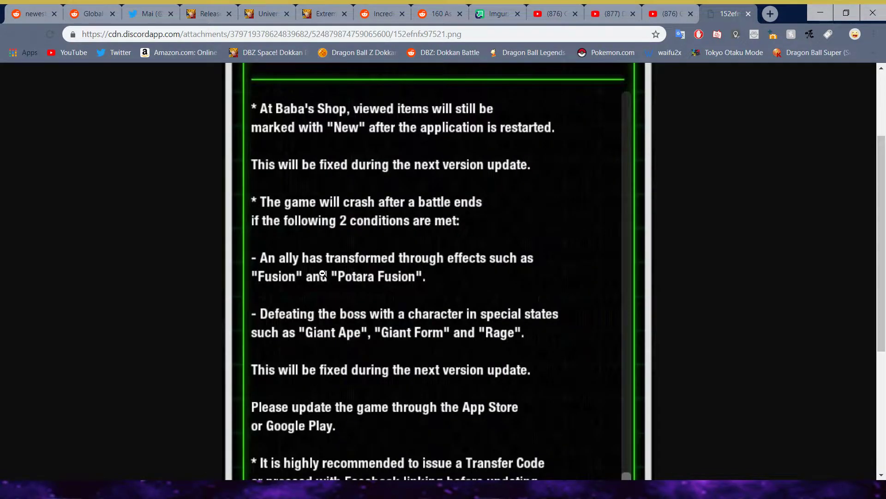
pyautogui.scroll(-1, 323, 273)
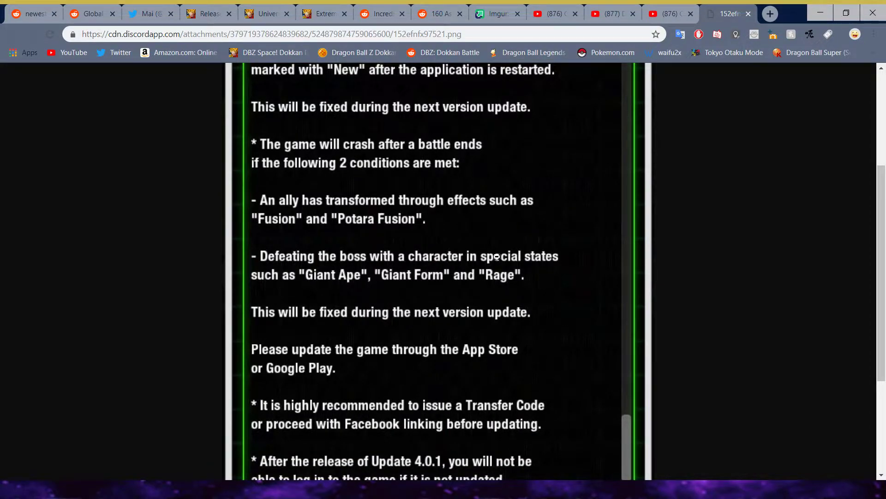
pyautogui.scroll(-2, 400, 274)
pyautogui.scroll(-1, 400, 275)
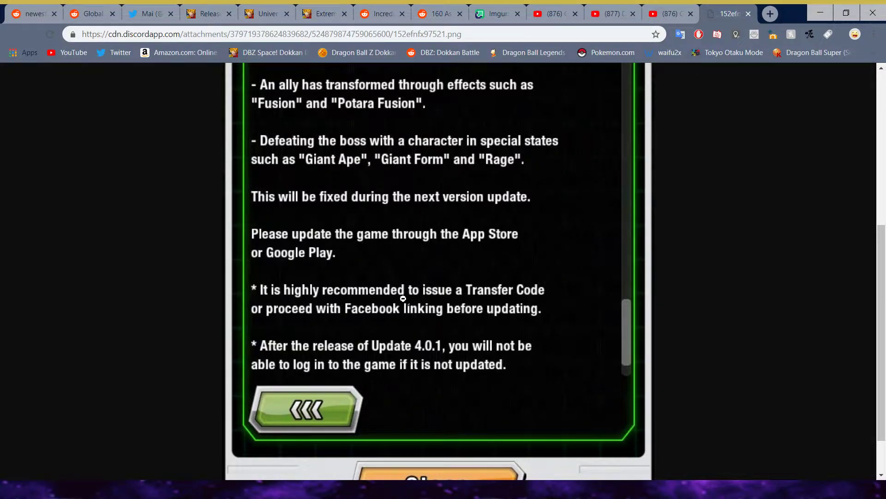
pyautogui.scroll(4, 397, 308)
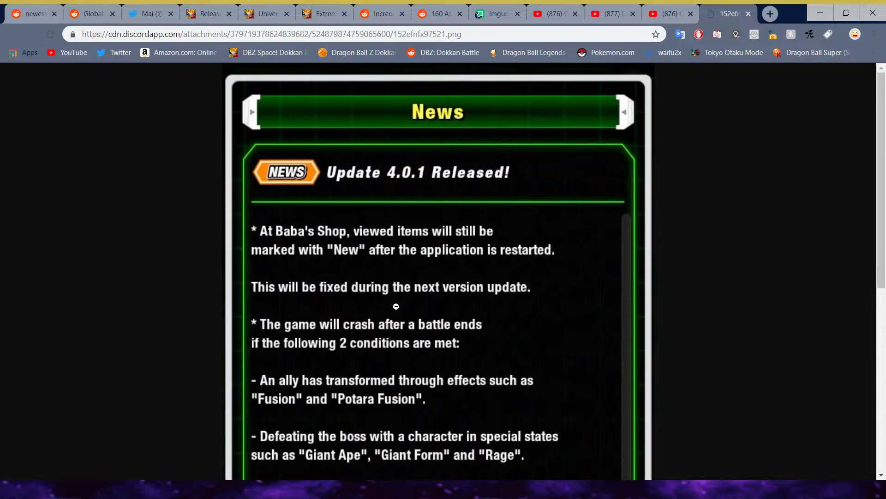
pyautogui.click(386, 250)
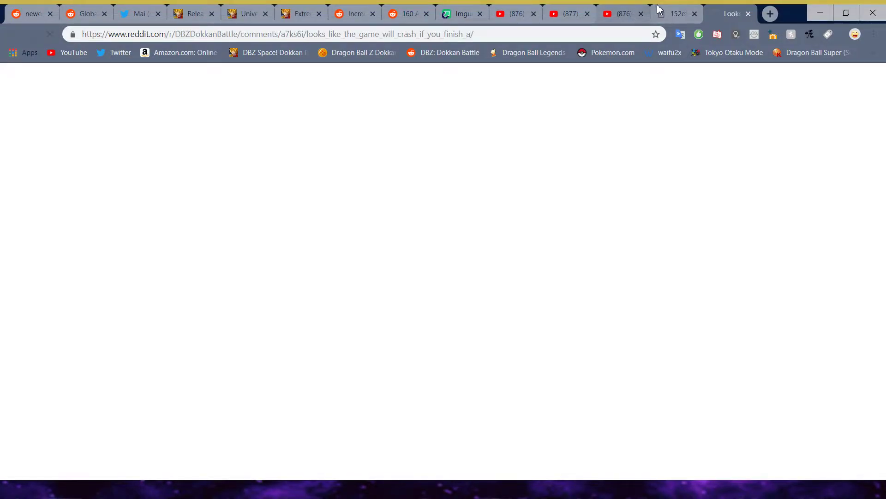
# Close the Update 4.0.1 news image and bring up the special-state/fused crash thread
pyautogui.click(682, 16)
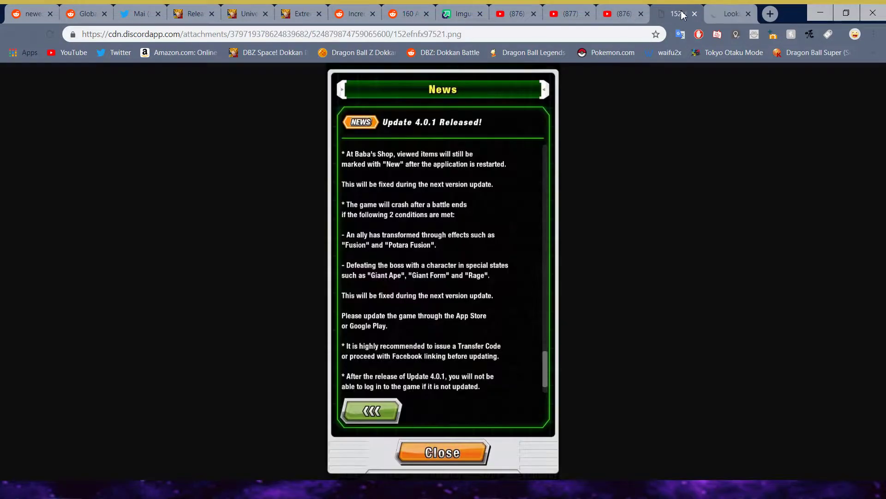
pyautogui.click(694, 14)
pyautogui.scroll(-5, 319, 224)
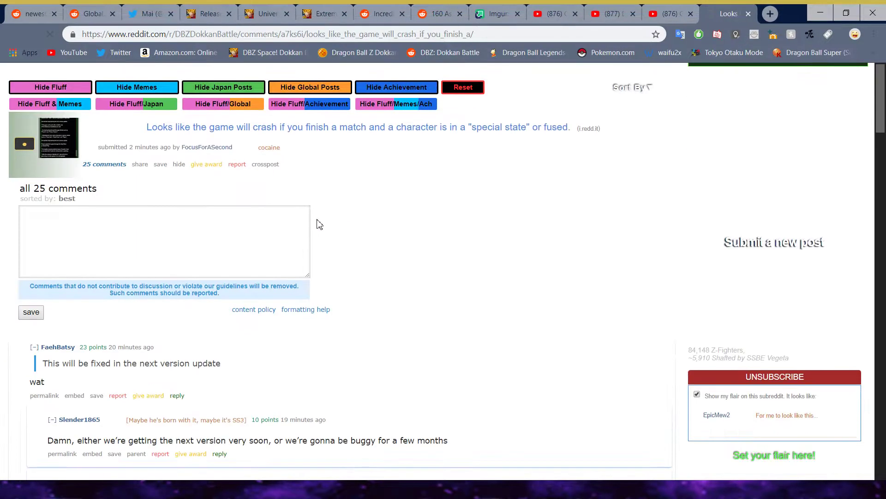
pyautogui.scroll(-3, 319, 224)
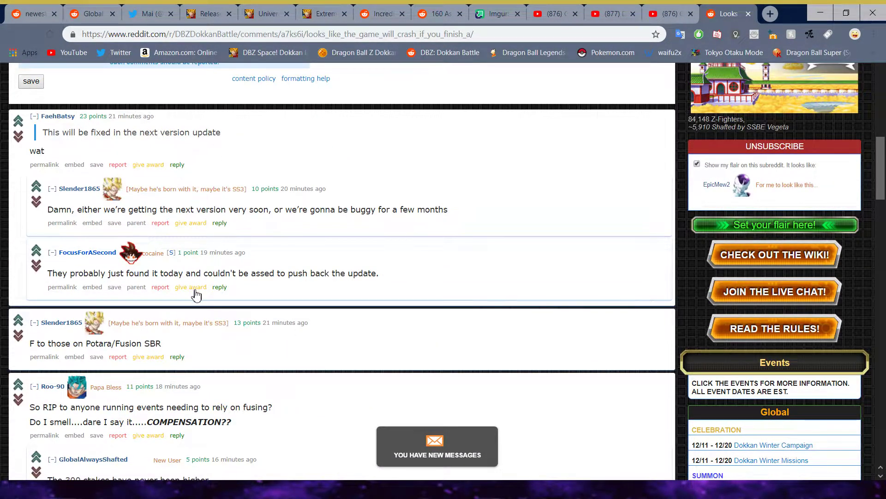
pyautogui.scroll(-3, 148, 423)
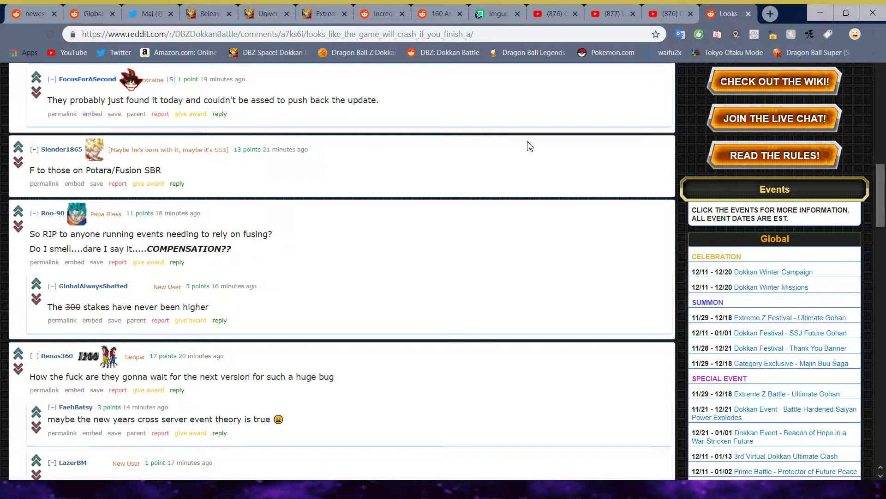
pyautogui.scroll(10, 554, 139)
pyautogui.scroll(3, 519, 209)
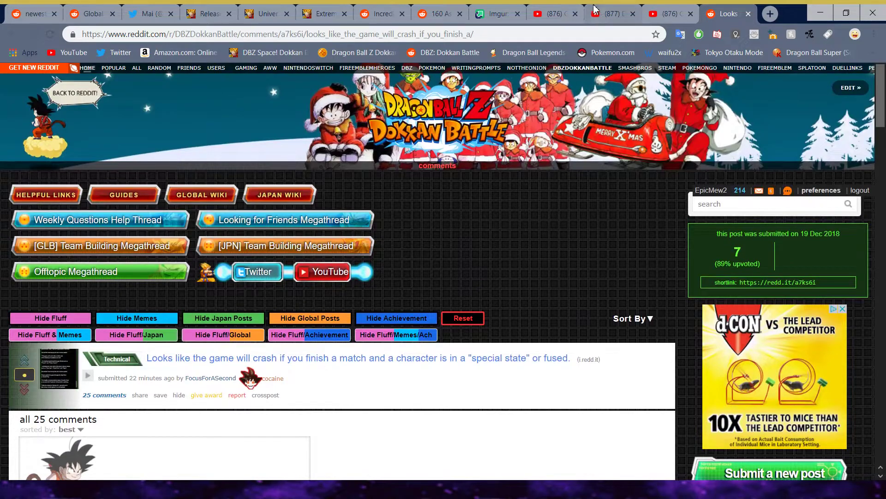
# Check the new STR Frost video, reload the channel uploads, and glance at the dataminer's Twitter
pyautogui.click(657, 12)
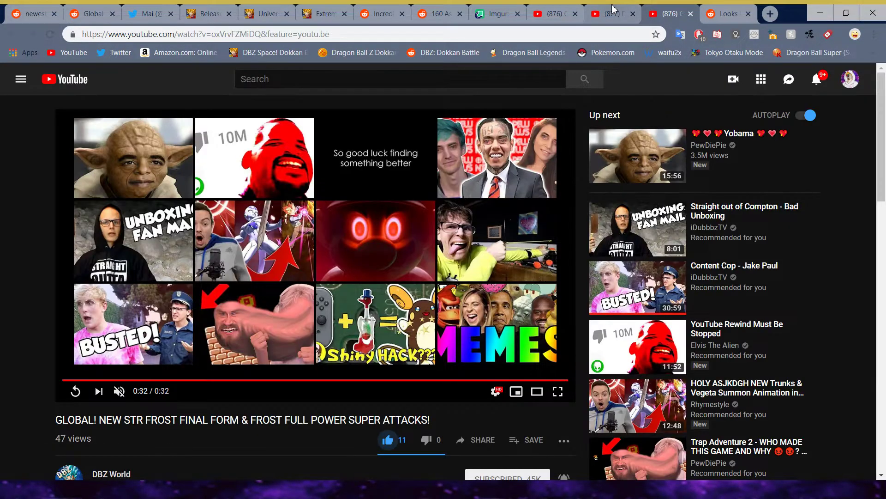
pyautogui.click(612, 8)
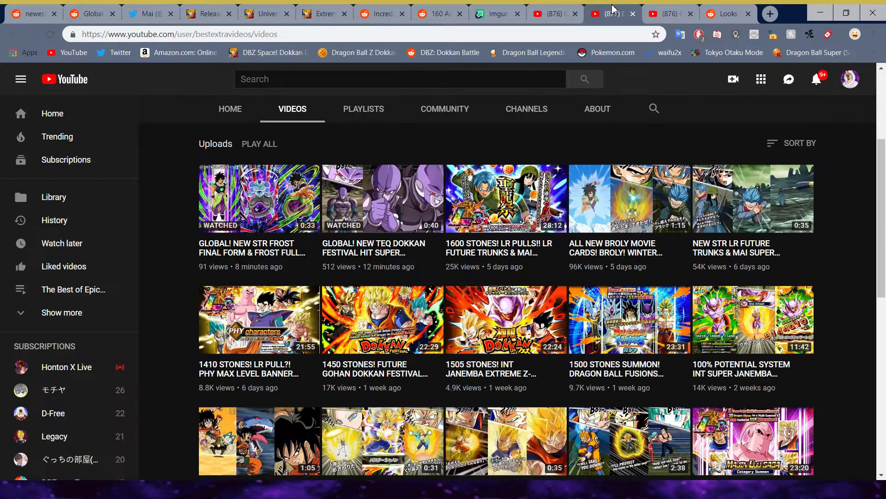
pyautogui.click(51, 40)
pyautogui.click(149, 14)
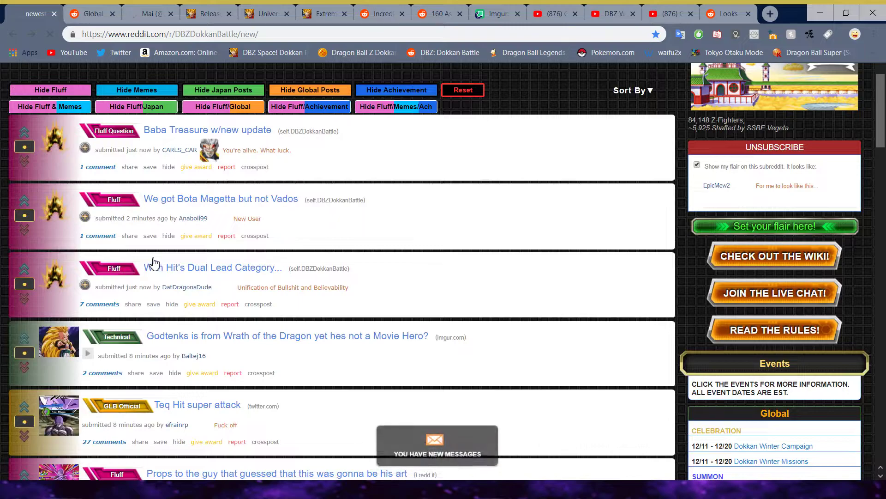
pyautogui.scroll(-3, 154, 263)
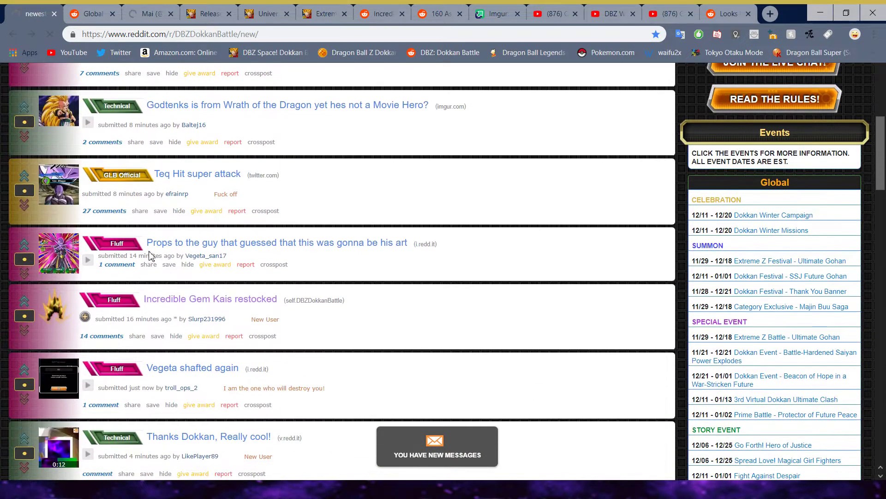
pyautogui.scroll(-3, 150, 257)
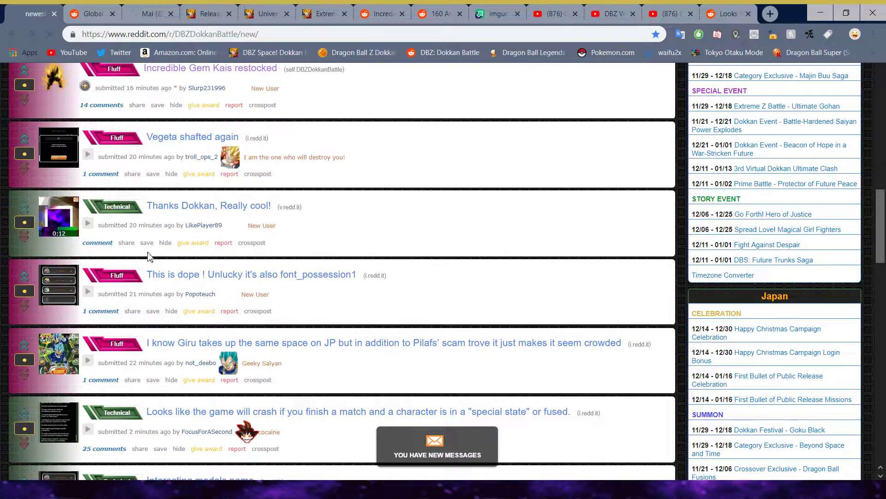
pyautogui.scroll(-2, 150, 257)
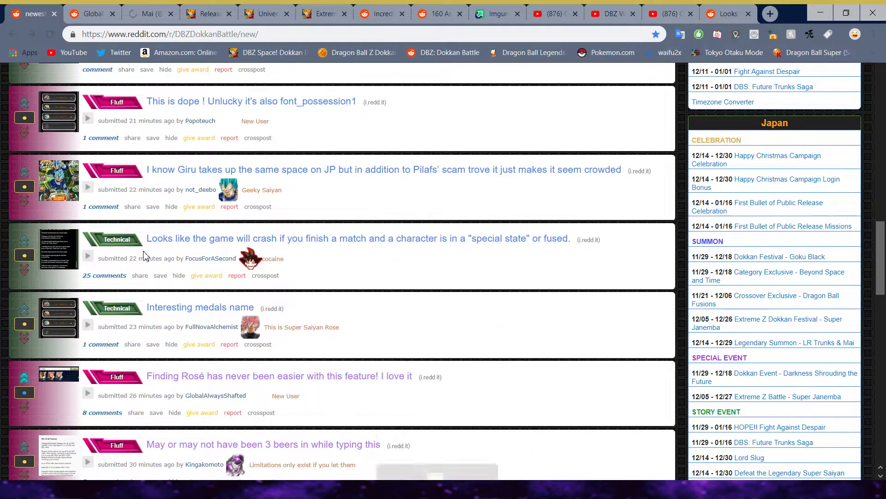
pyautogui.scroll(-4, 145, 257)
pyautogui.scroll(-1, 144, 255)
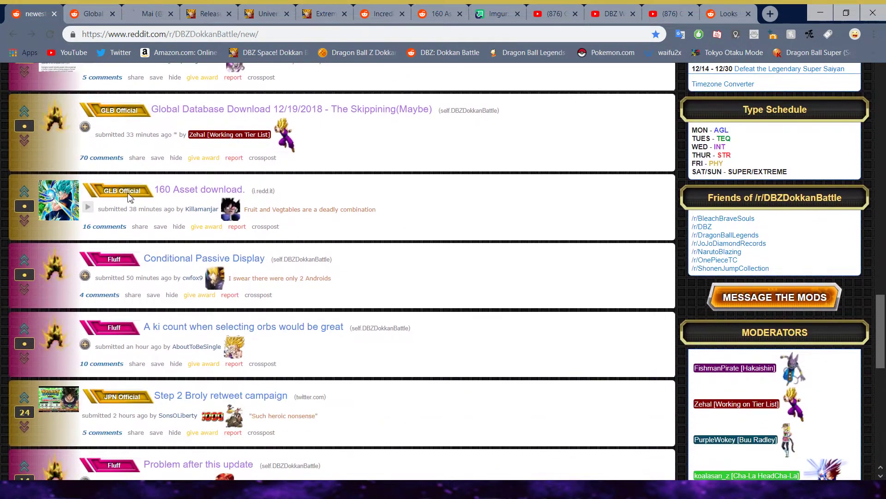
# Glance at the dataminer's Twitter, then open and reload the Global Database Download 12/19/2018 post
pyautogui.click(152, 13)
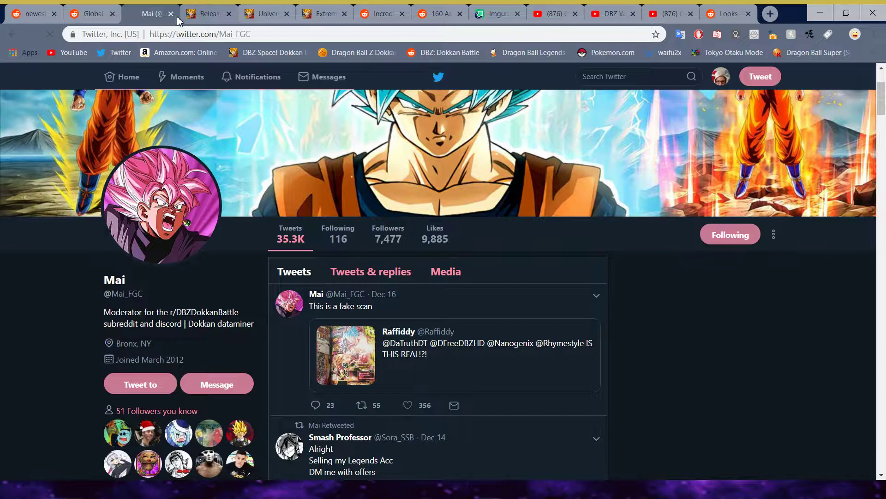
pyautogui.click(92, 18)
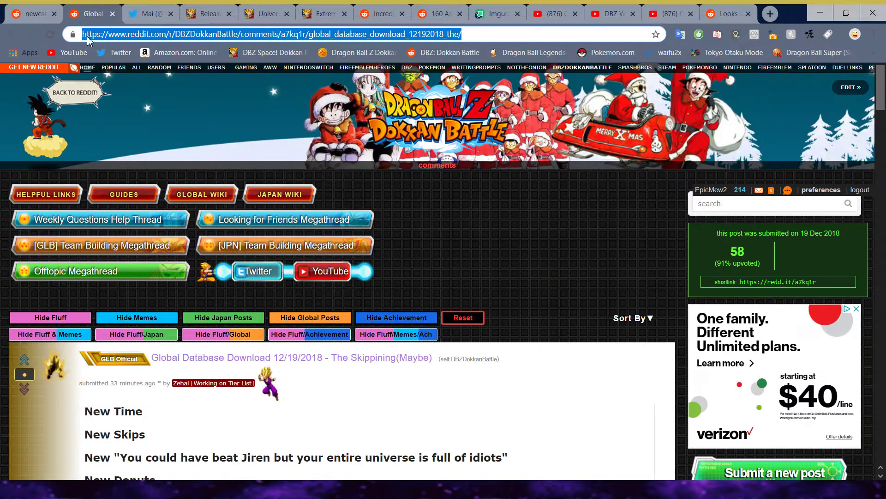
pyautogui.click(49, 34)
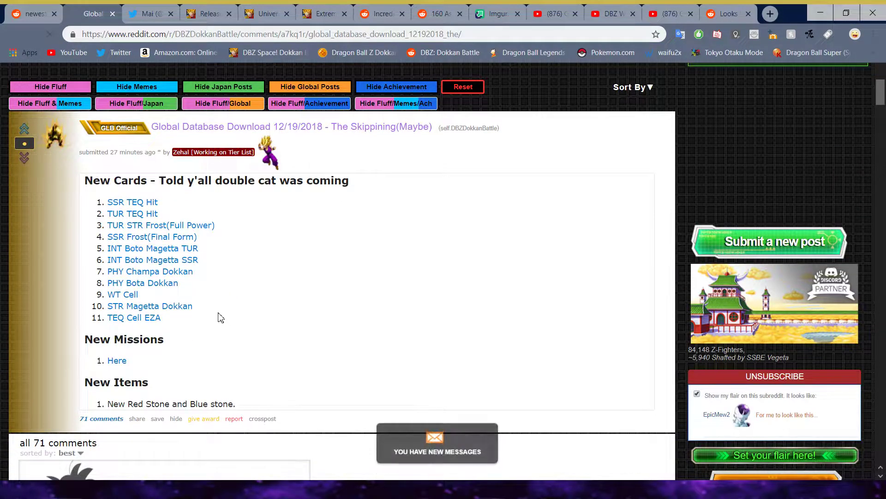
pyautogui.scroll(-2, 212, 305)
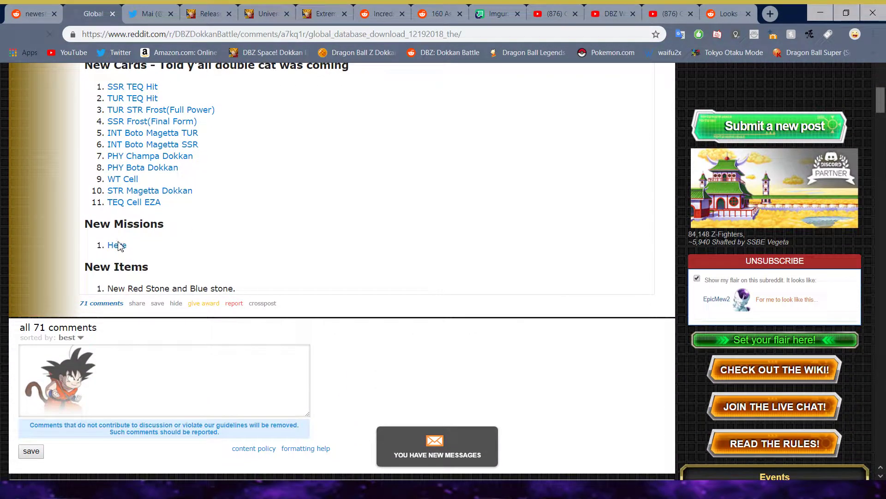
# Read through the New Cards and item lists, then open the New Missions 'Here' link in a new tab
pyautogui.moveTo(127, 289); pyautogui.dragTo(244, 268)
pyautogui.click(319, 224)
pyautogui.scroll(3, 298, 232)
pyautogui.scroll(-2, 282, 236)
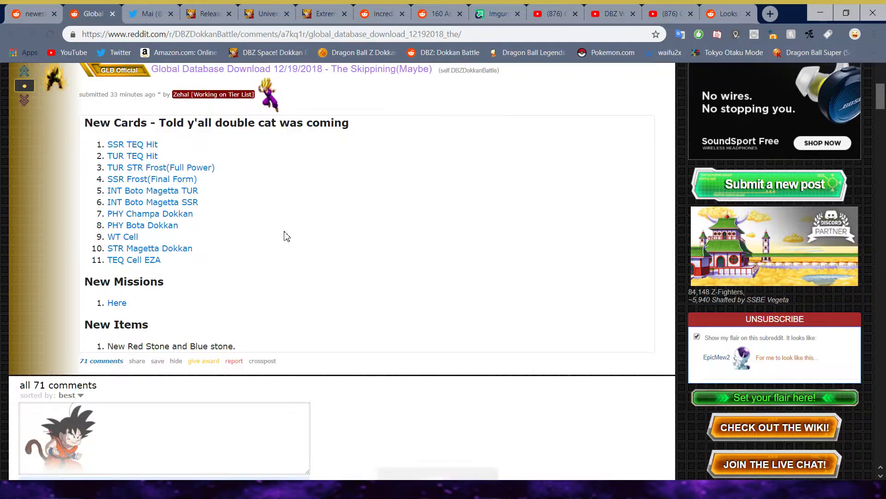
pyautogui.moveTo(185, 122); pyautogui.dragTo(84, 123)
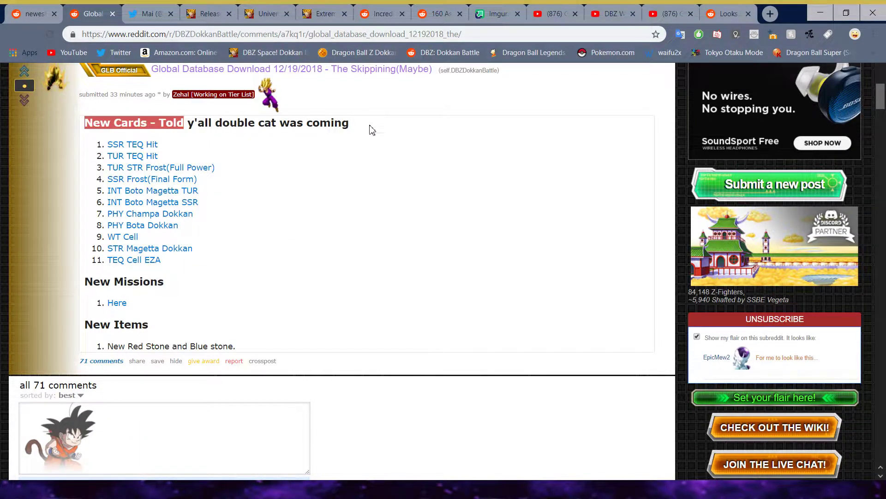
pyautogui.click(250, 249)
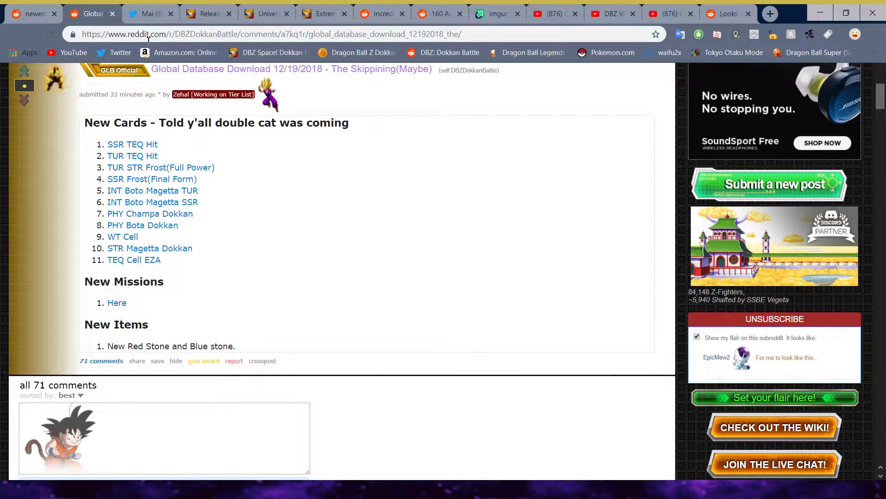
pyautogui.moveTo(159, 179); pyautogui.dragTo(153, 144)
pyautogui.click(146, 104)
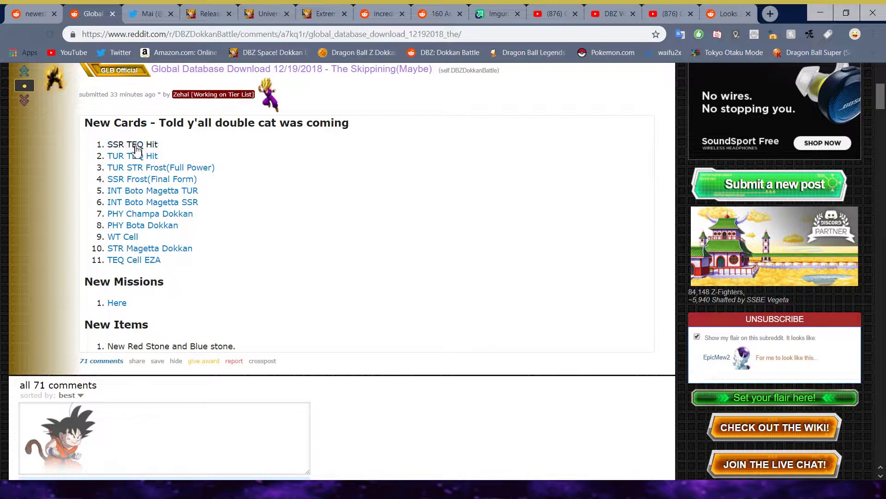
pyautogui.moveTo(123, 236); pyautogui.dragTo(121, 251)
pyautogui.click(116, 305)
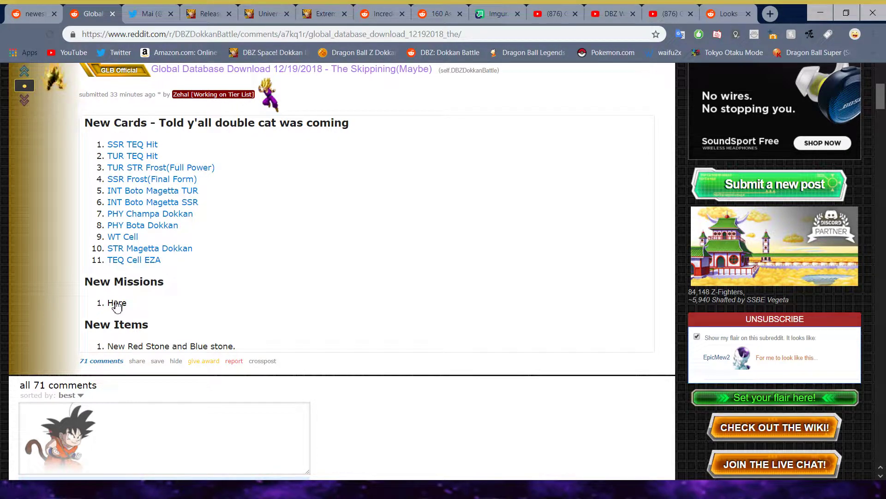
pyautogui.middleClick(116, 304)
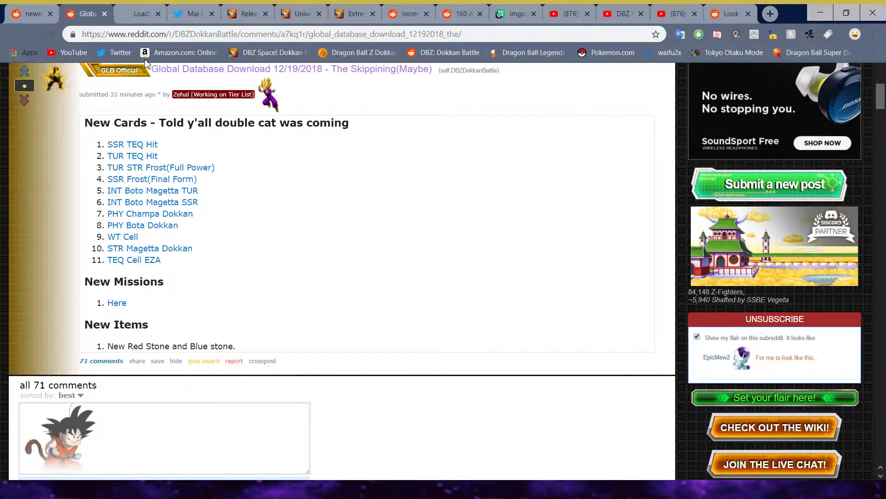
# Switch to the newly opened dbz.space Special missions tab
pyautogui.click(133, 12)
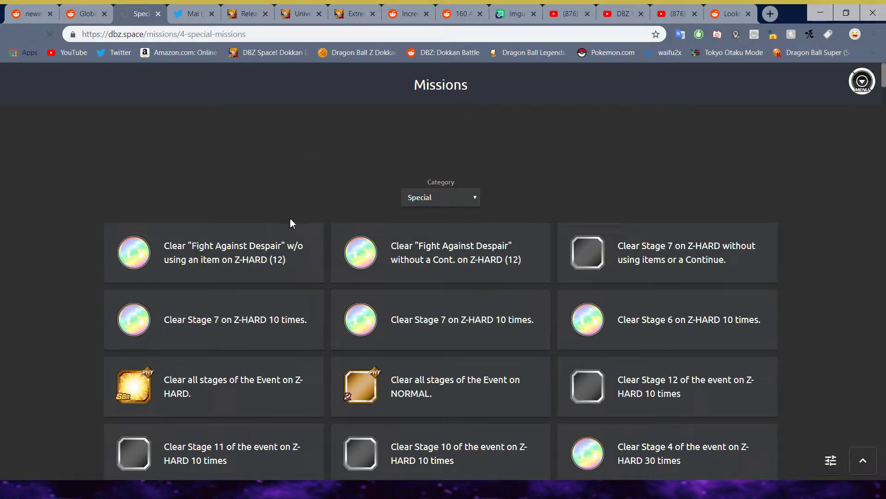
pyautogui.scroll(-3, 291, 229)
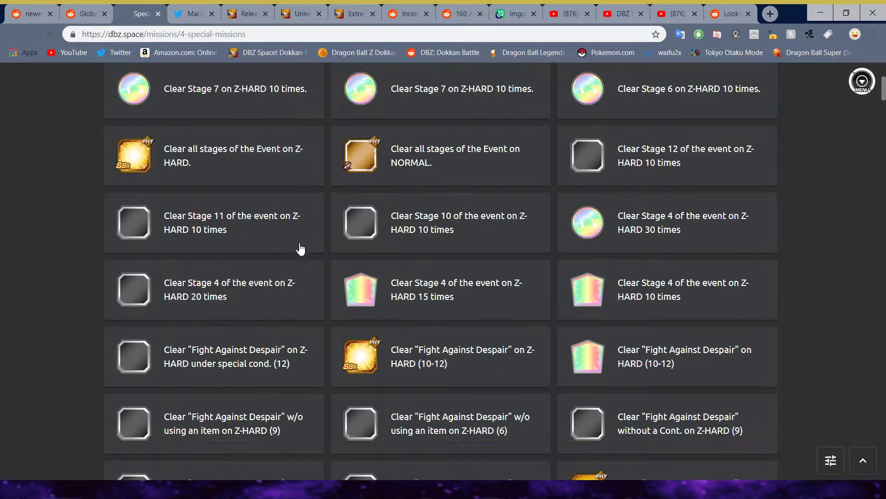
pyautogui.scroll(-5, 289, 282)
pyautogui.scroll(-5, 289, 282)
pyautogui.scroll(-5, 288, 286)
pyautogui.scroll(-5, 288, 285)
pyautogui.scroll(-5, 284, 291)
pyautogui.scroll(-5, 291, 296)
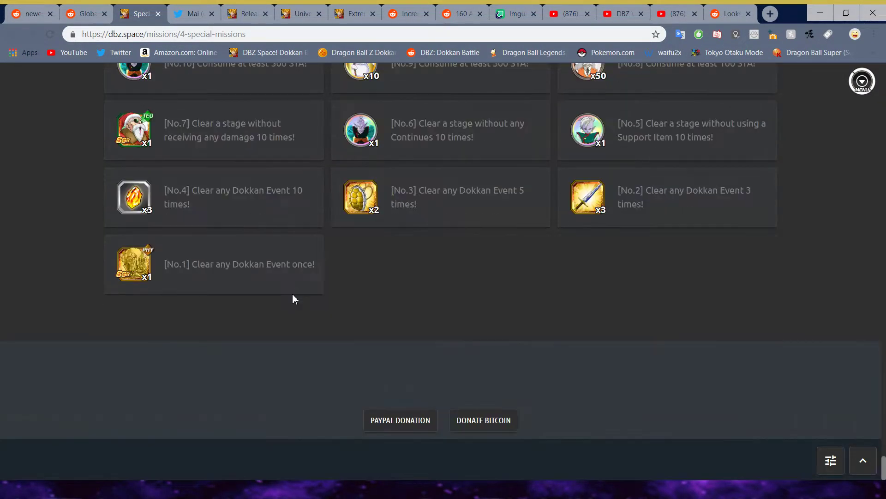
pyautogui.scroll(2, 293, 299)
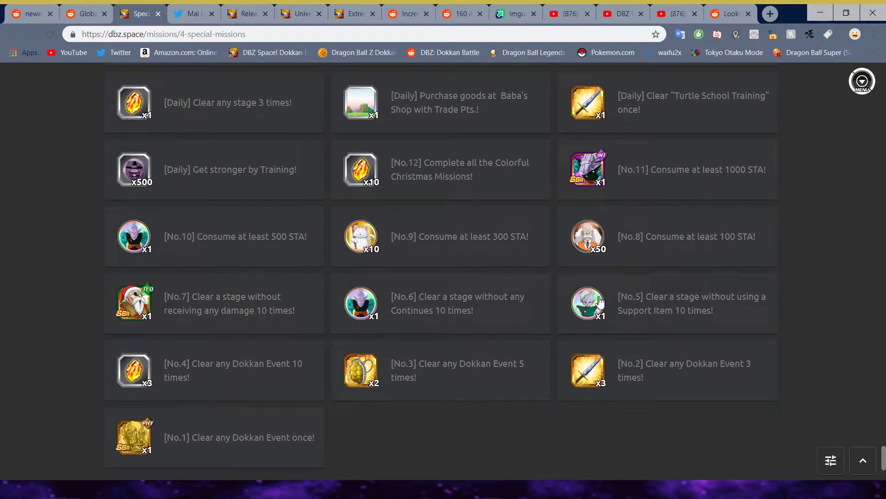
pyautogui.scroll(2, 410, 268)
pyautogui.scroll(2, 411, 269)
pyautogui.scroll(1, 406, 267)
pyautogui.scroll(1, 409, 268)
pyautogui.scroll(1, 406, 273)
pyautogui.scroll(4, 398, 284)
pyautogui.scroll(1, 394, 283)
pyautogui.scroll(2, 394, 283)
pyautogui.scroll(2, 396, 290)
pyautogui.scroll(3, 396, 290)
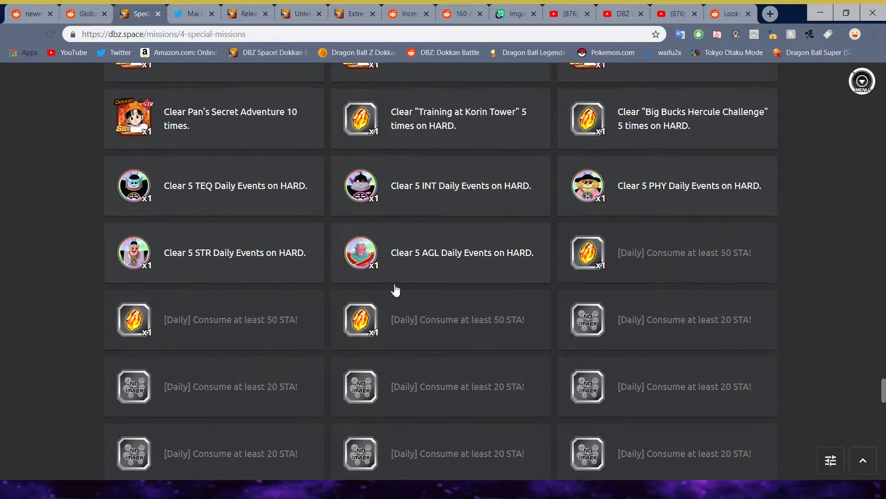
# Briefly revisit the Global Database Download post, then close the special missions tab
pyautogui.click(84, 13)
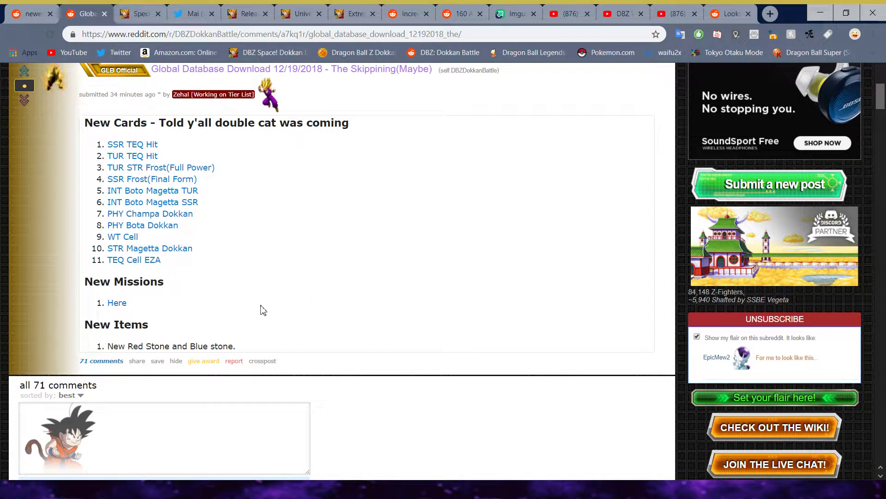
pyautogui.scroll(-3, 320, 422)
pyautogui.scroll(2, 319, 416)
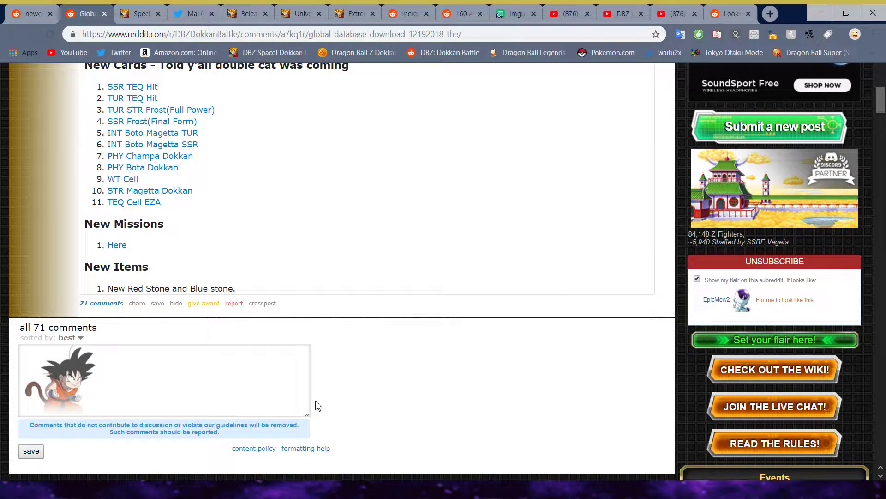
pyautogui.click(139, 13)
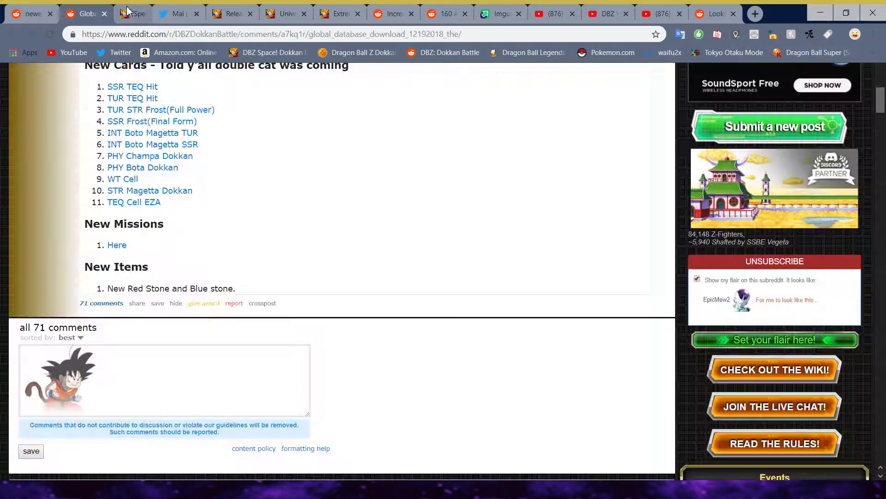
pyautogui.click(158, 13)
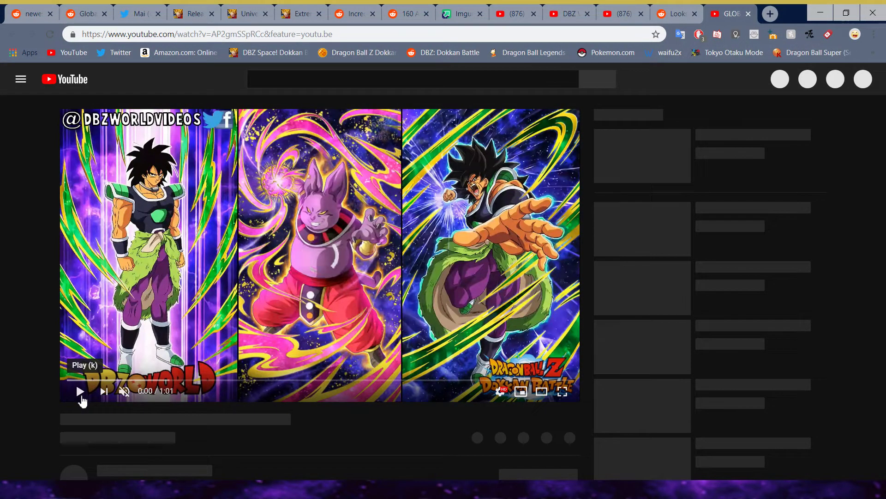
# Watch the PHY Champa awakening video through, cancel autoplay, and return to the Reddit crash thread
pyautogui.click(79, 391)
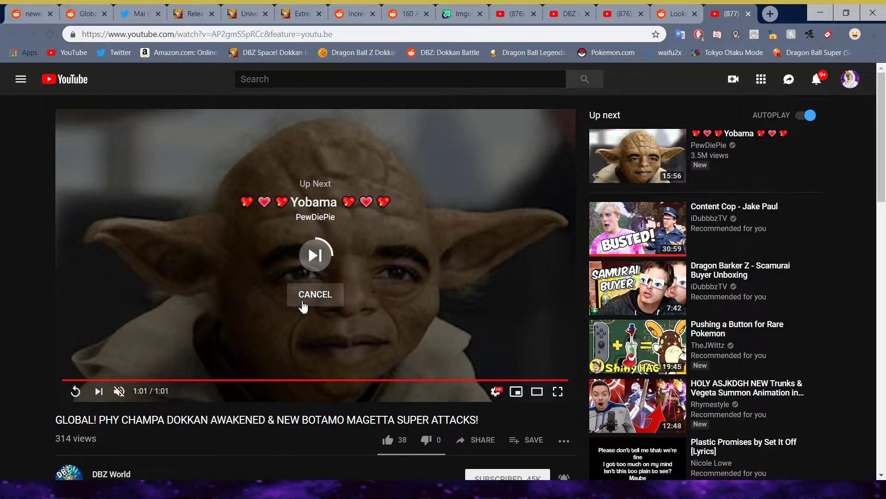
pyautogui.click(302, 307)
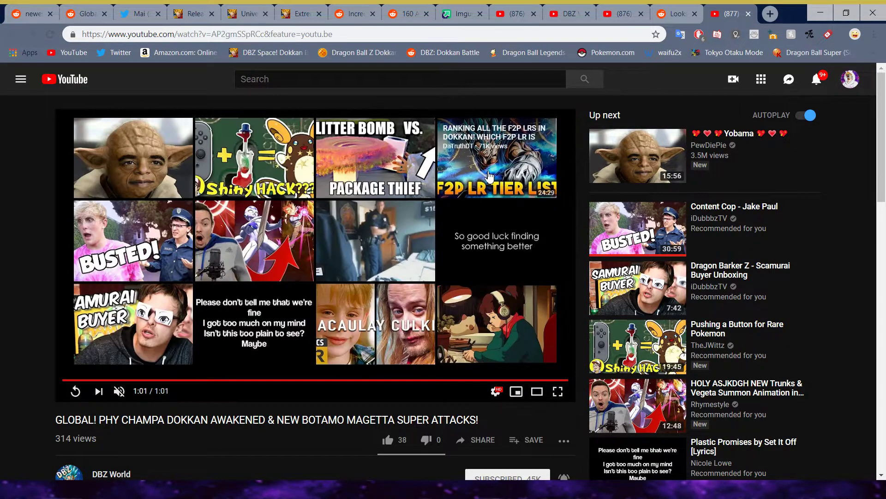
pyautogui.click(671, 13)
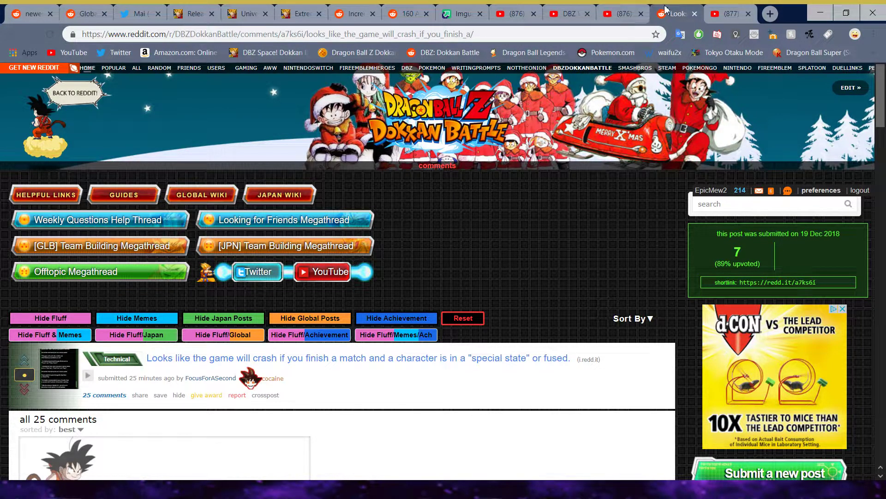
# Place the crash thread beside the other Reddit tabs and reload the Global Database Download post
pyautogui.moveTo(666, 12); pyautogui.dragTo(457, 12)
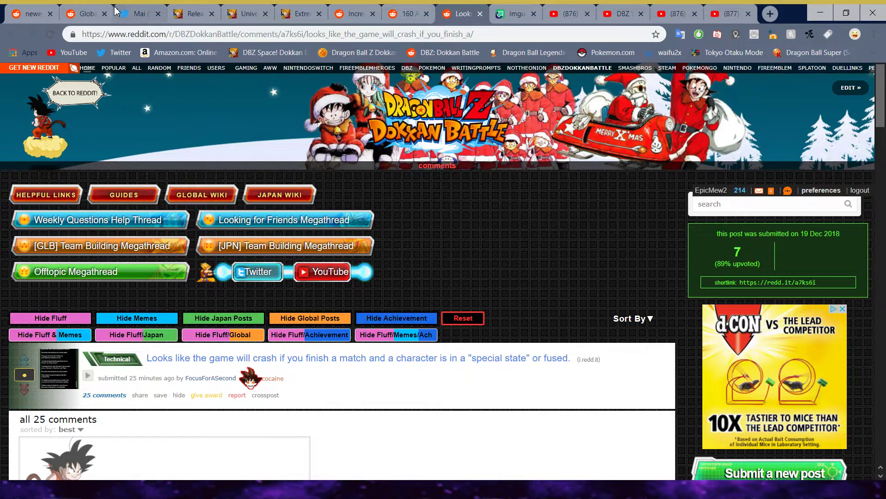
pyautogui.click(85, 12)
pyautogui.click(47, 34)
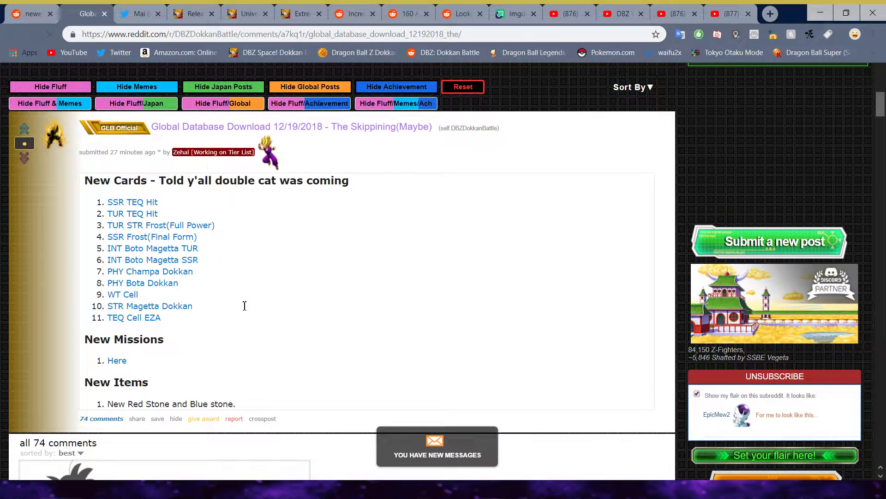
pyautogui.scroll(-5, 258, 333)
pyautogui.scroll(4, 258, 334)
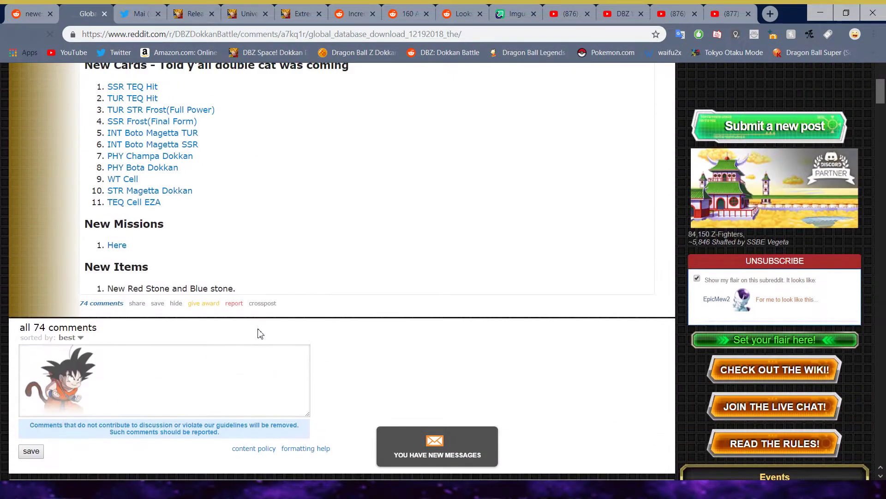
pyautogui.scroll(1, 258, 335)
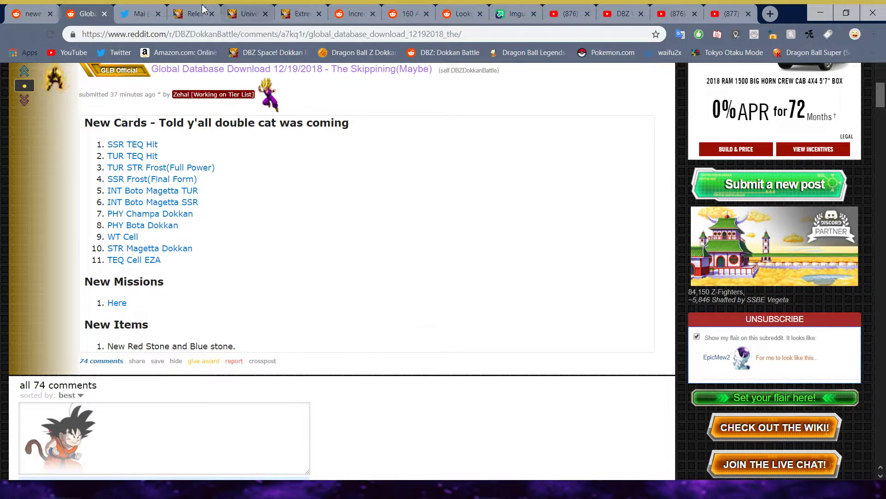
# Refresh the dataminer's Twitter profile and like the tweet about a new OST
pyautogui.click(152, 13)
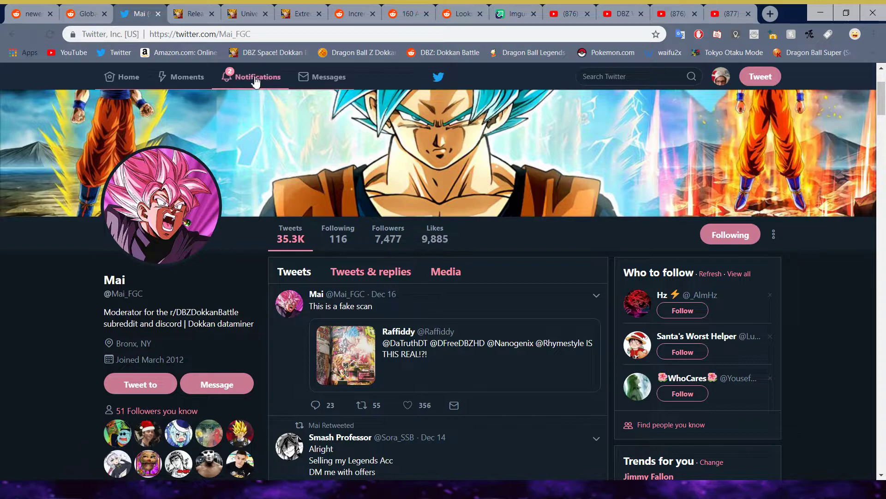
pyautogui.click(49, 33)
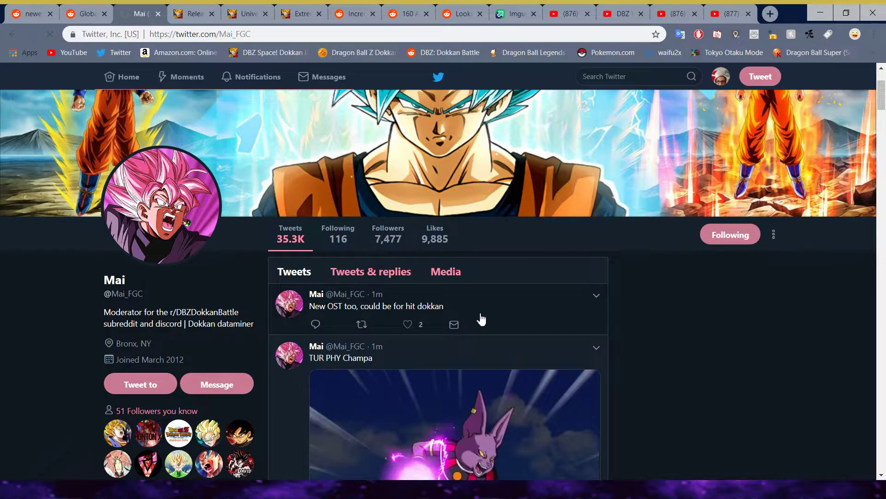
pyautogui.scroll(-5, 491, 313)
pyautogui.scroll(-5, 471, 336)
pyautogui.scroll(-5, 471, 340)
pyautogui.scroll(-5, 470, 340)
pyautogui.scroll(-5, 470, 340)
pyautogui.scroll(5, 471, 338)
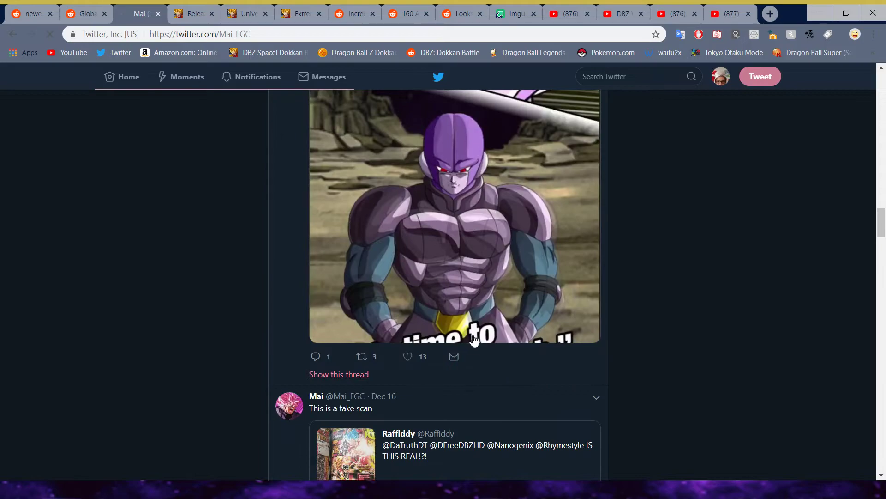
pyautogui.scroll(8, 471, 338)
pyautogui.scroll(6, 473, 340)
pyautogui.scroll(-1, 475, 348)
pyautogui.scroll(1, 475, 348)
pyautogui.scroll(5, 471, 345)
pyautogui.scroll(3, 467, 343)
pyautogui.scroll(2, 464, 339)
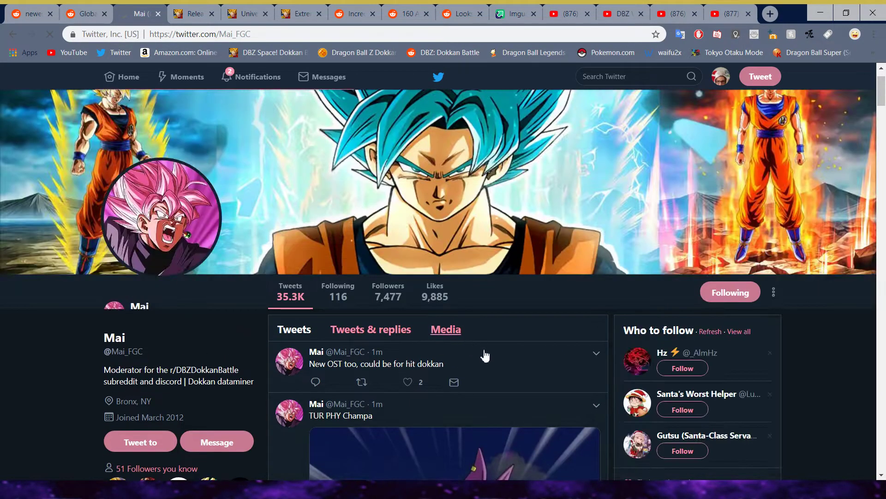
pyautogui.click(413, 380)
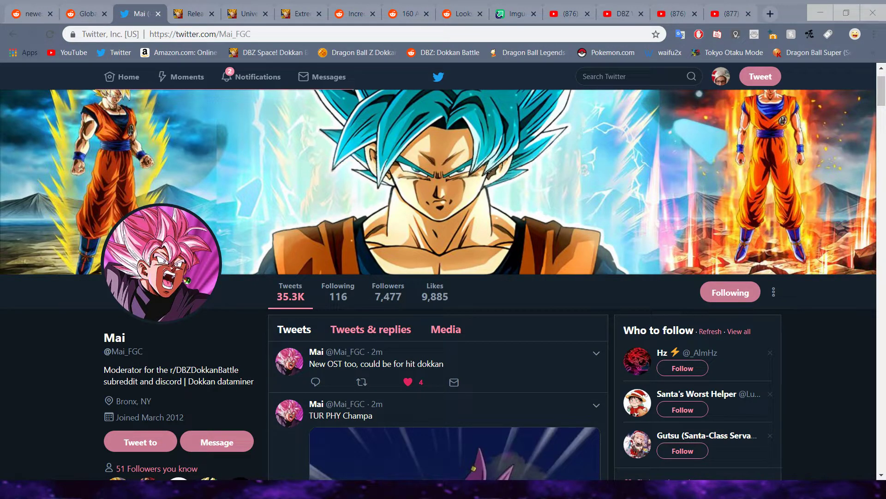
# View Hit's Mysterious Pressure card on the dbz.space schedule, then return to the database post
pyautogui.click(195, 14)
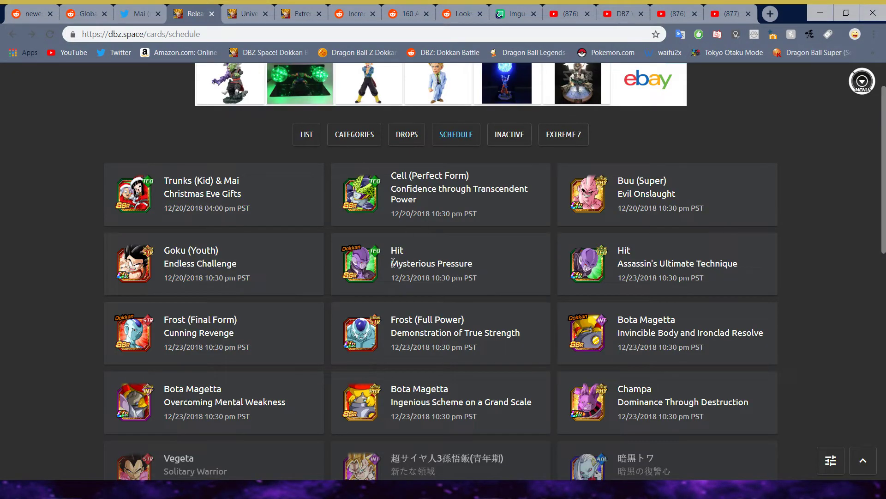
pyautogui.click(367, 282)
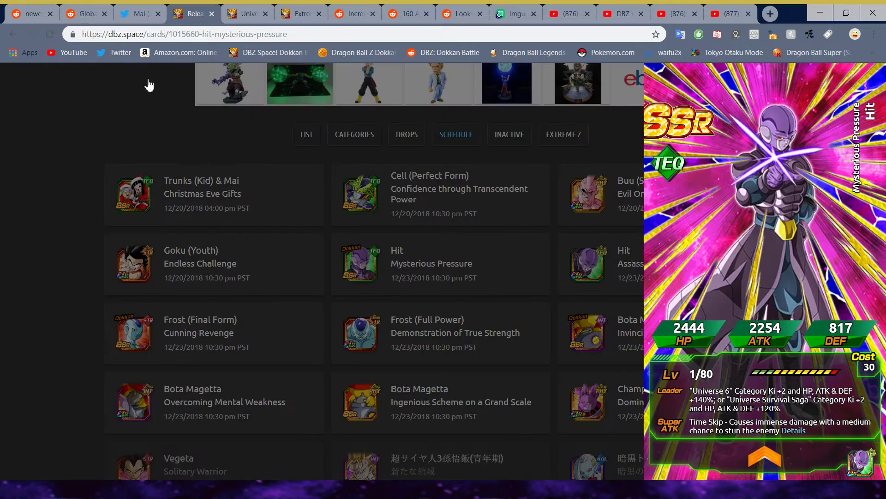
pyautogui.click(89, 14)
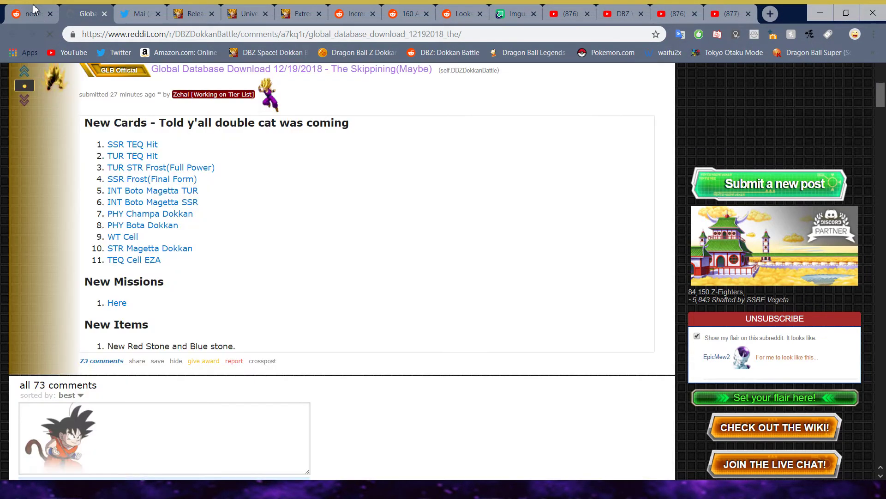
# Reload the subreddit's newest posts, then go back to the Global Database Download thread
pyautogui.click(32, 12)
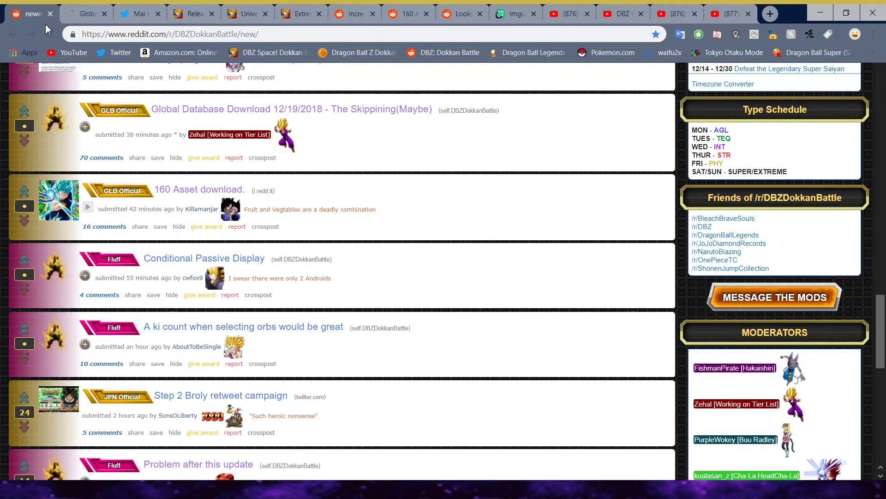
pyautogui.click(47, 31)
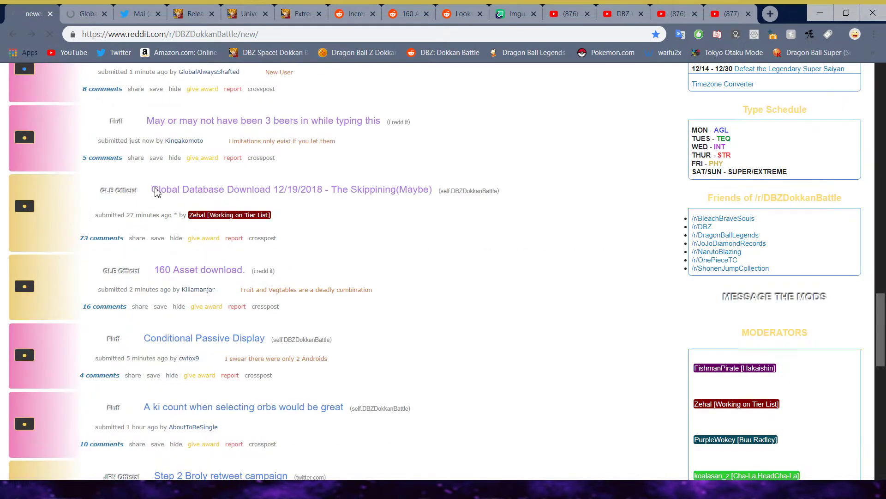
pyautogui.scroll(5, 139, 201)
pyautogui.scroll(5, 139, 201)
pyautogui.scroll(5, 133, 209)
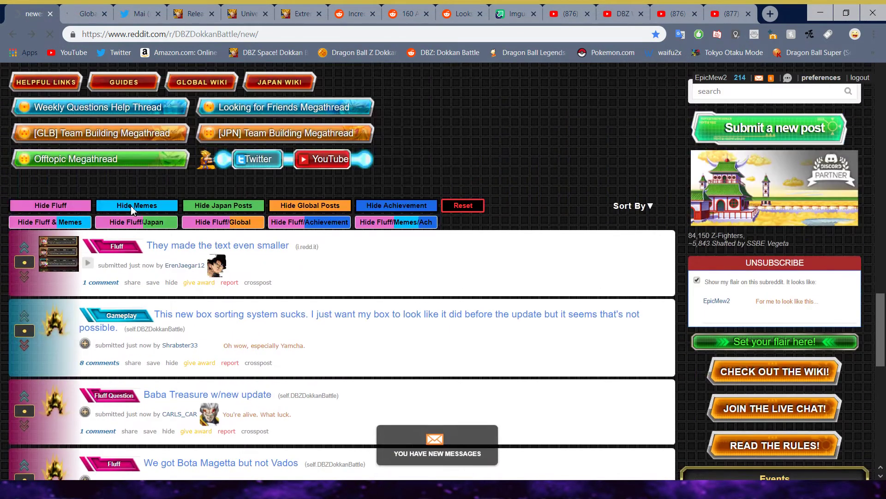
pyautogui.scroll(3, 133, 210)
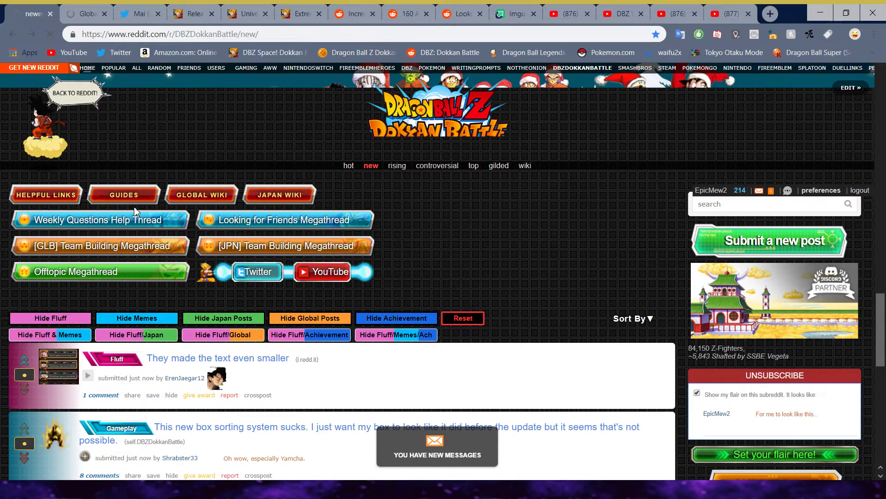
pyautogui.click(110, 11)
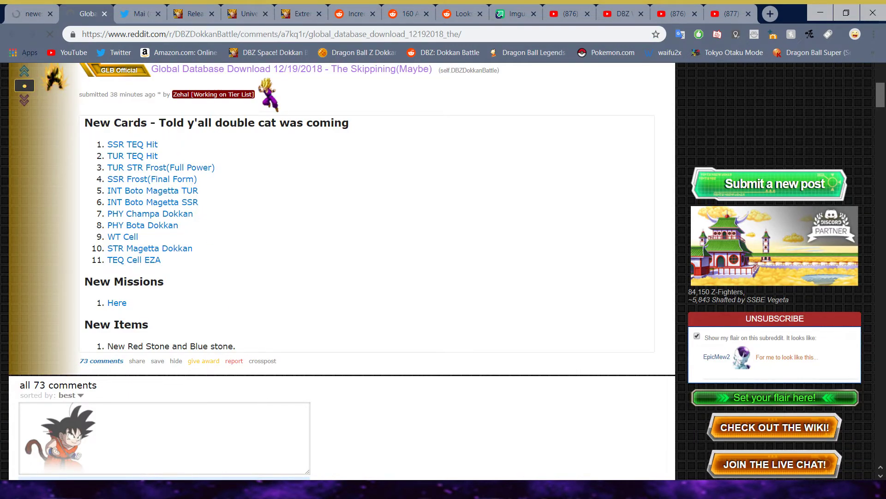